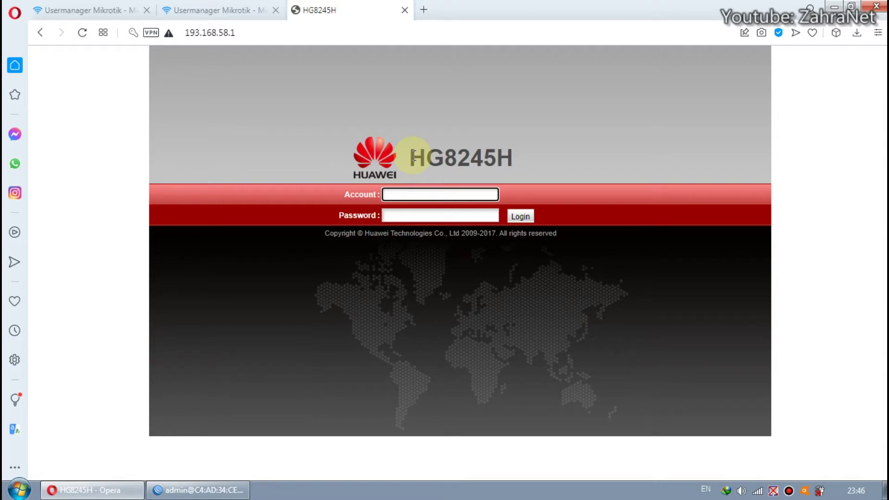
Bring up the MiniTik 'Block access to modem' guide showing the raw drop rule for 192.168.100.1
left_click(198, 8)
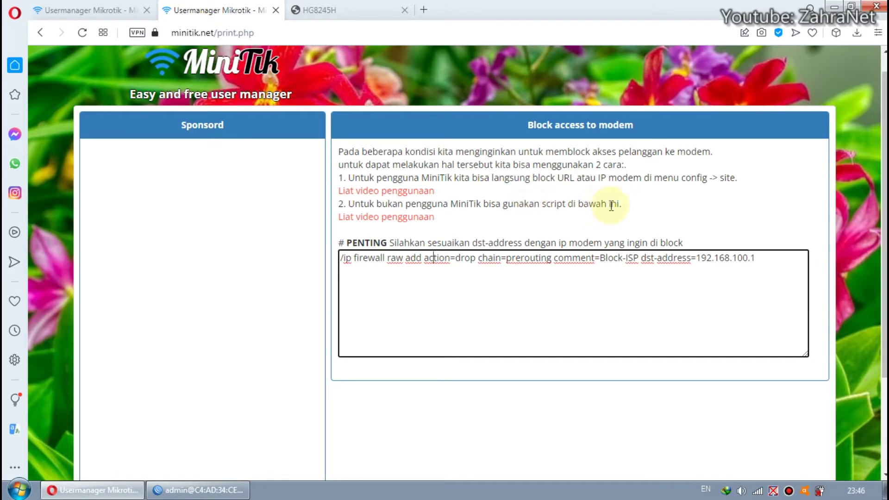
Go from the MiniTik home page through Konfigurasi to the Situs site-blocking page
left_click(155, 13)
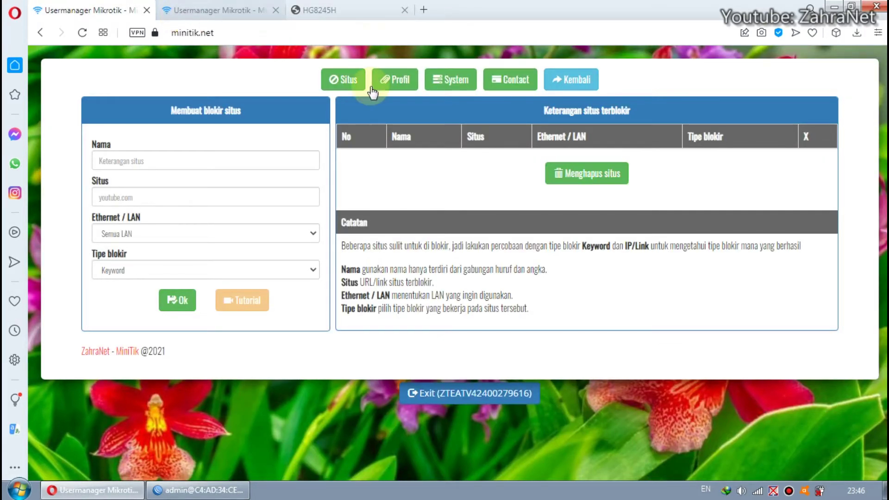
left_click(581, 79)
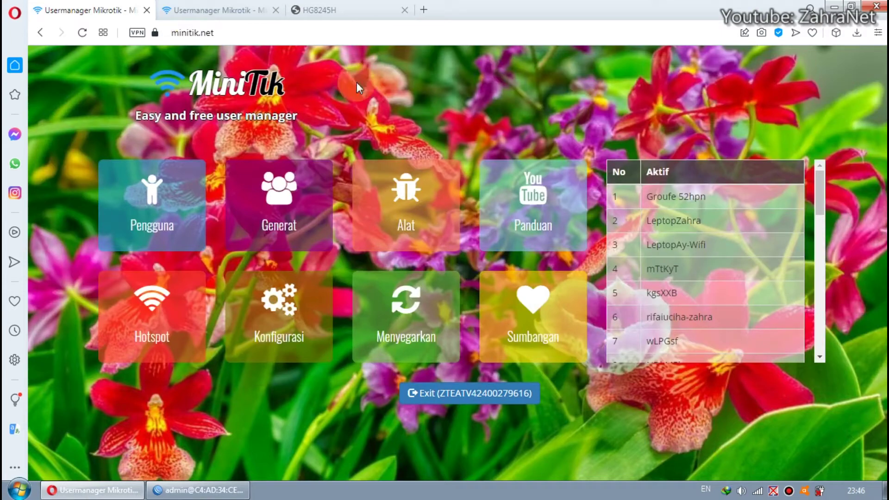
left_click(283, 309)
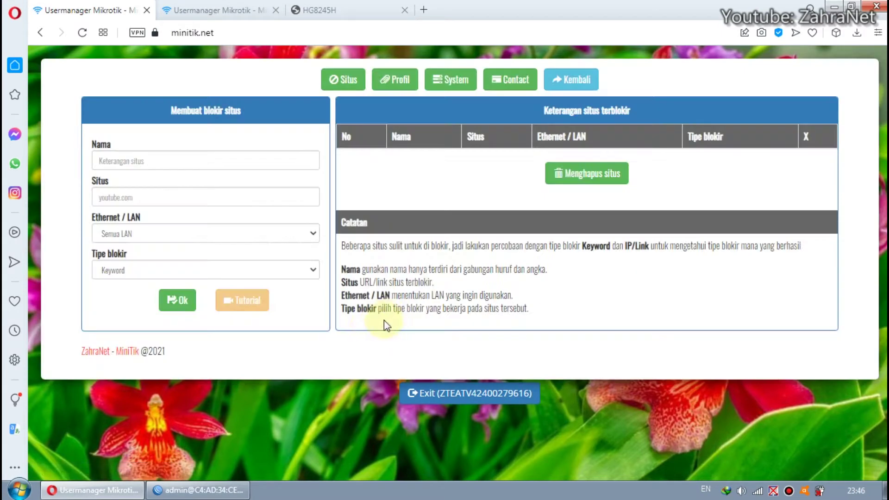
left_click(340, 80)
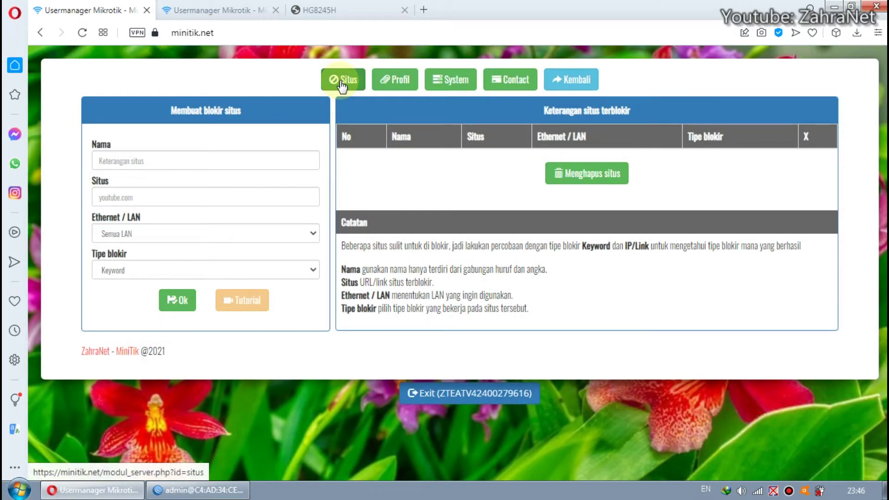
Reload the modem login page at 193.168.58.1 to confirm it still loads
left_click(352, 9)
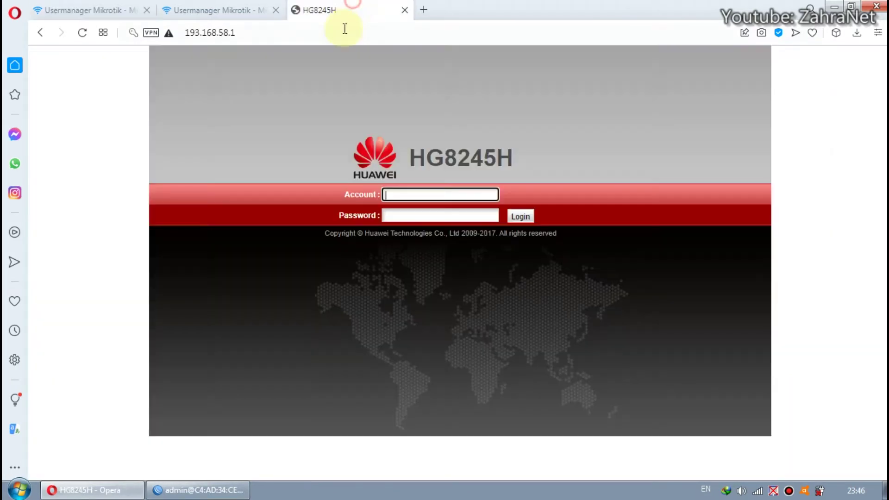
left_click(345, 29)
key("ctrl+c")
key("Return")
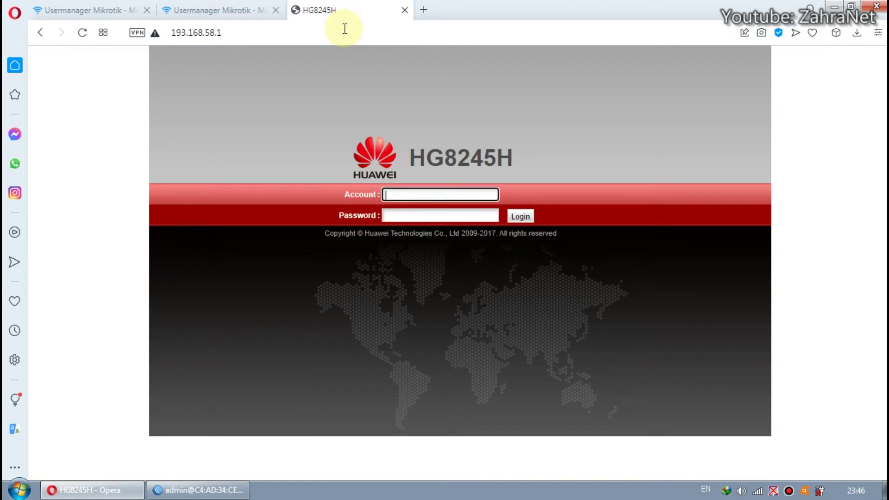
left_click(98, 9)
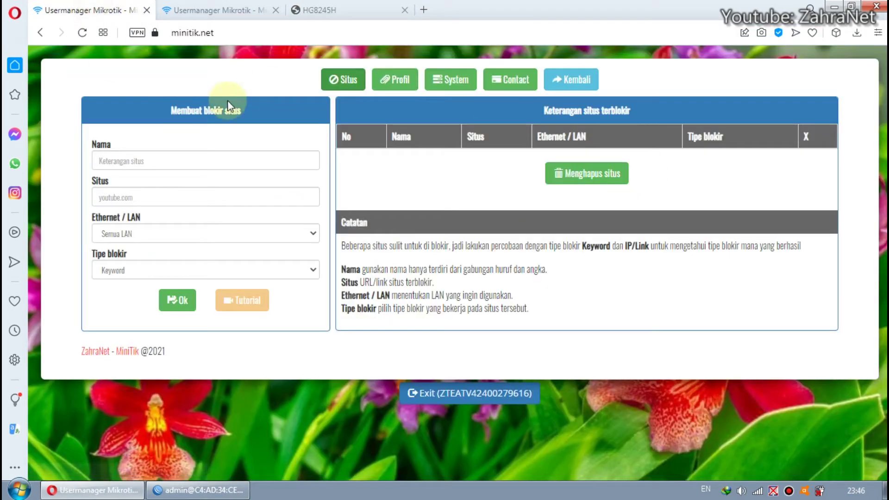
Fill the Nama field with BlockModem from the autofill suggestions
left_click(215, 160)
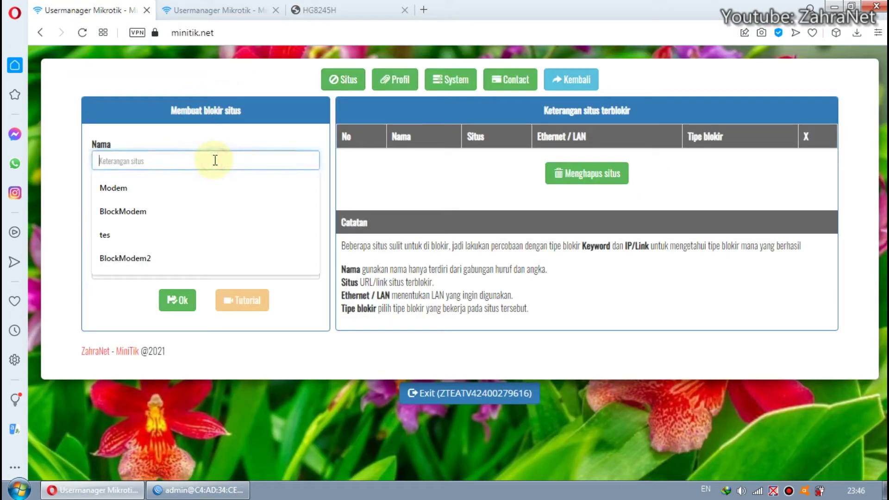
left_click_drag(242, 110, 208, 113)
left_click(189, 159)
left_click(146, 209)
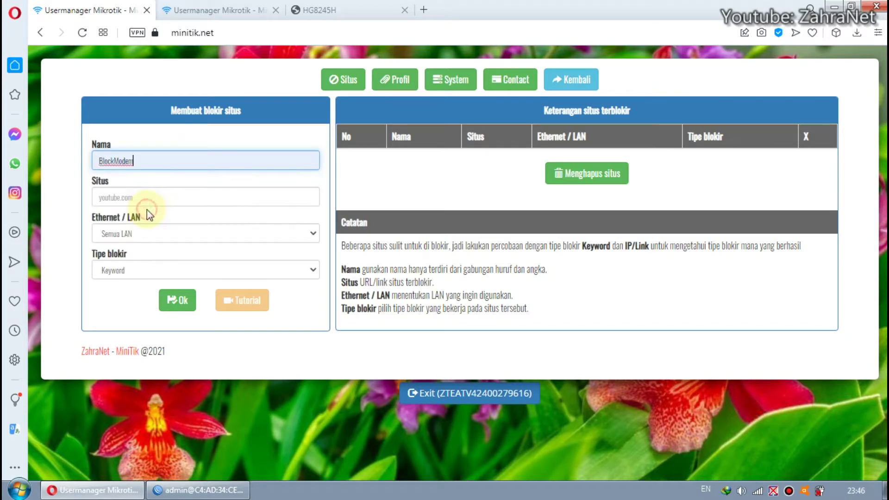
left_click(142, 162)
left_click(79, 149)
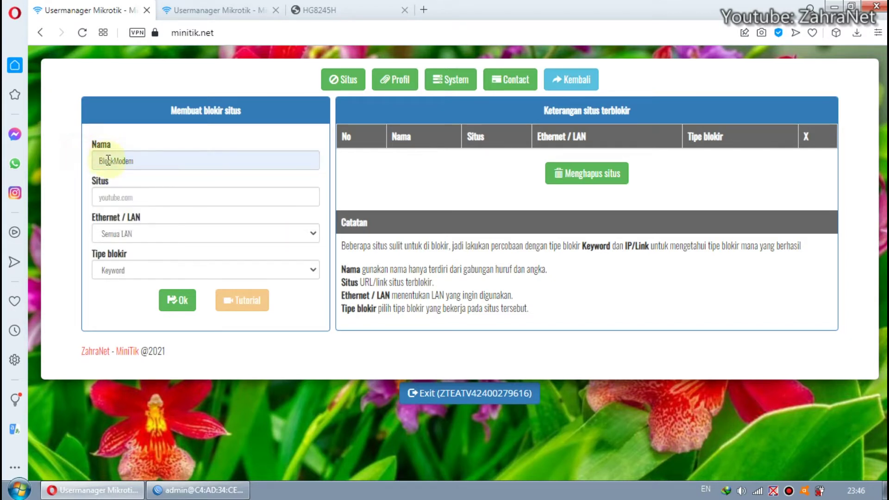
double_click(140, 162)
left_click(141, 156)
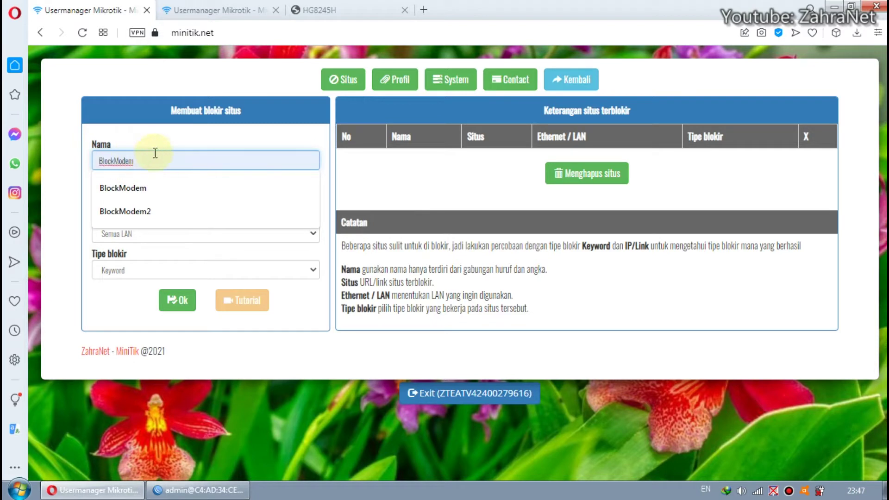
left_click(155, 153)
Copy 193.168.58.1 from the modem tab's address bar and paste it into the Situs field
left_click(178, 193)
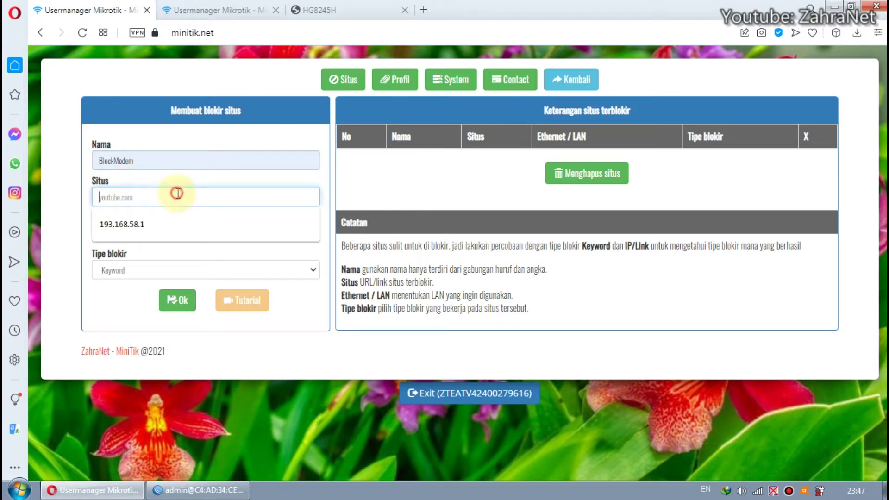
left_click(134, 225)
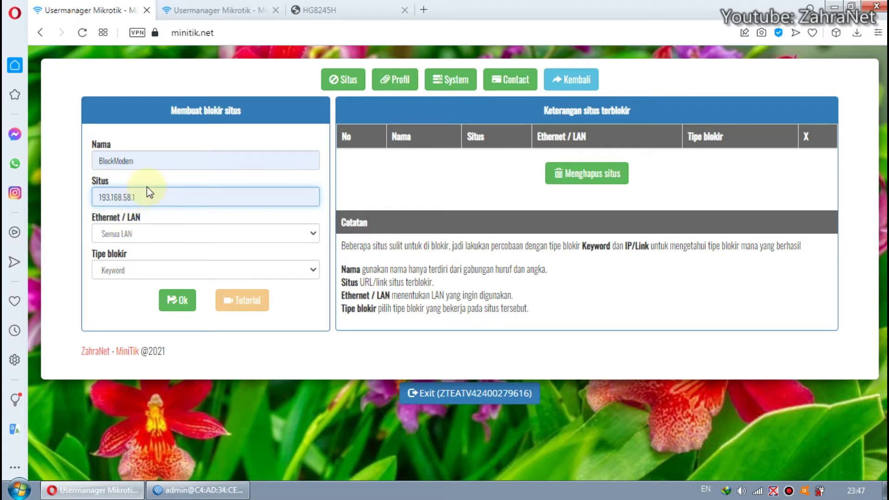
left_click(321, 12)
mouse_move(237, 34)
left_mouse_down()
mouse_move(189, 41)
mouse_move(235, 41)
left_mouse_up()
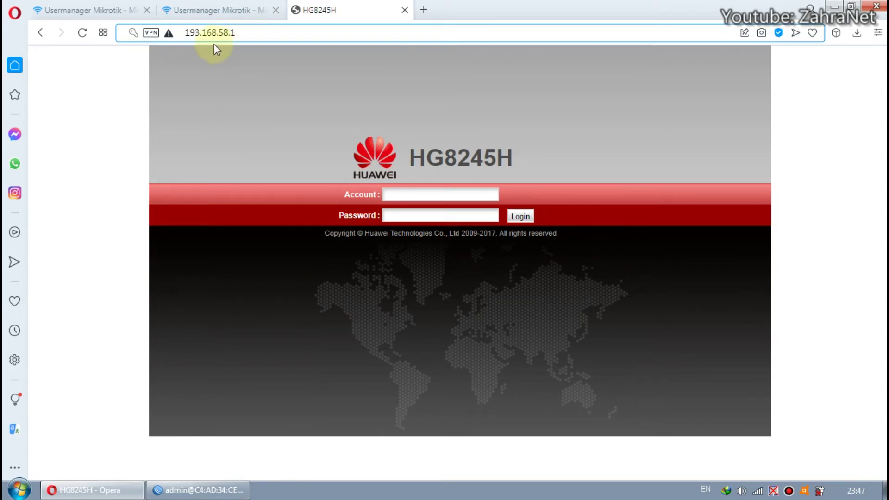
left_click(99, 9)
key("ctrl+v")
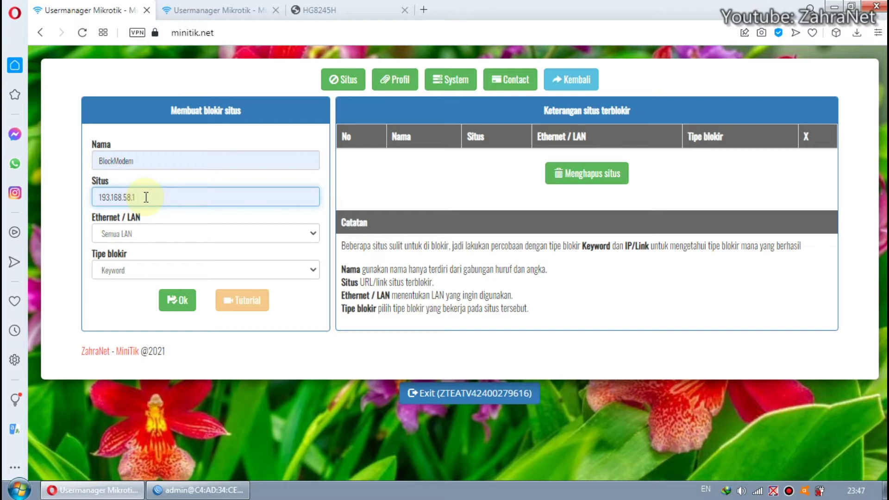
Try the Ethernet/LAN choices ether2-Game and ether3-Warnet, finally leaving it on Semua LAN
left_click(90, 218)
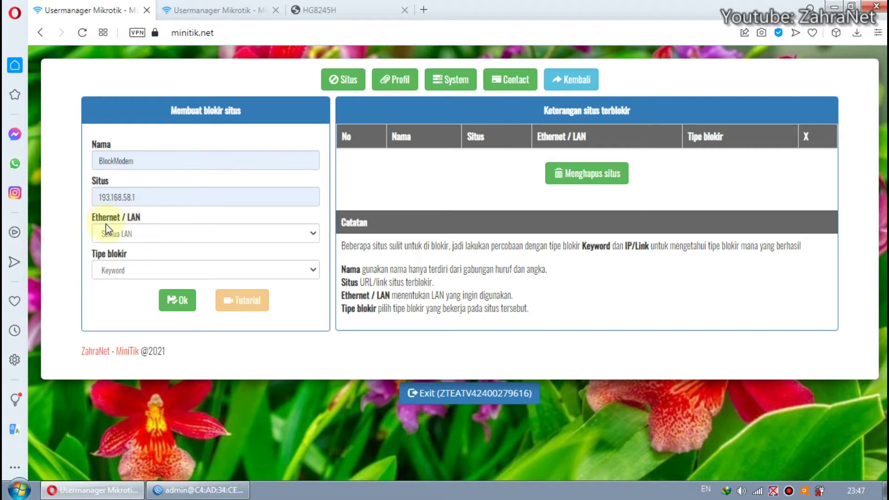
left_click(171, 235)
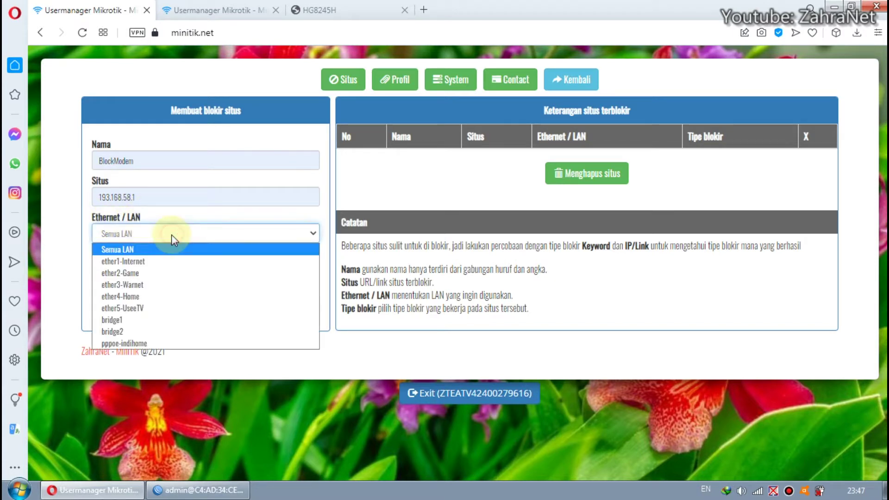
left_click(126, 251)
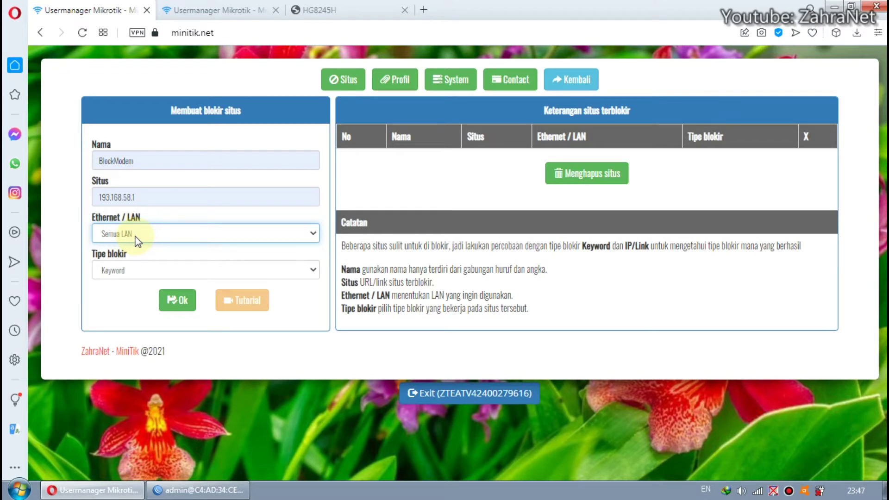
left_click(136, 237)
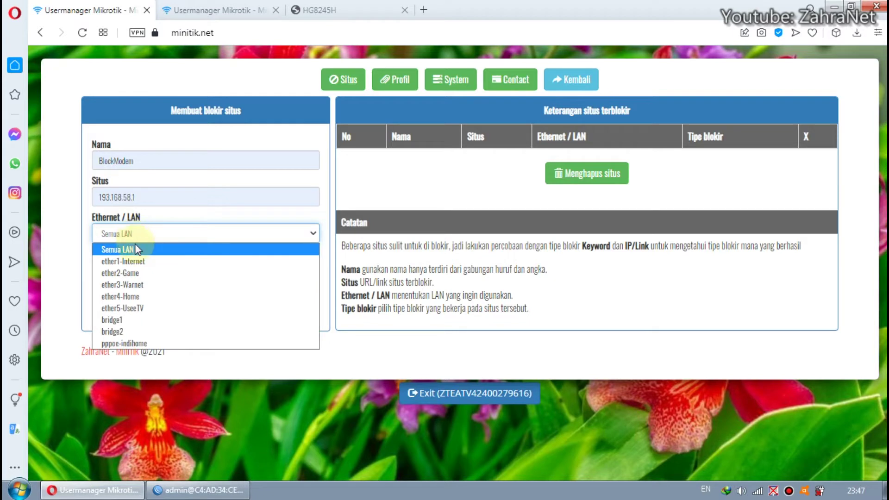
left_click(145, 273)
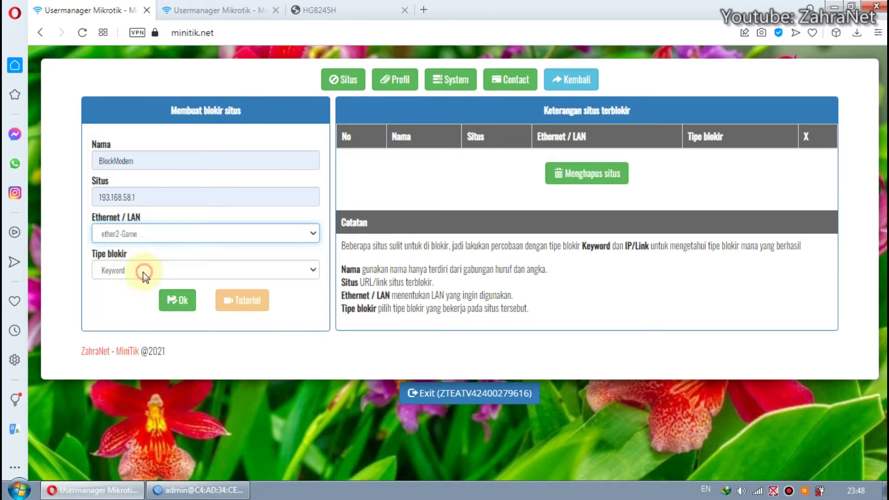
left_click(128, 235)
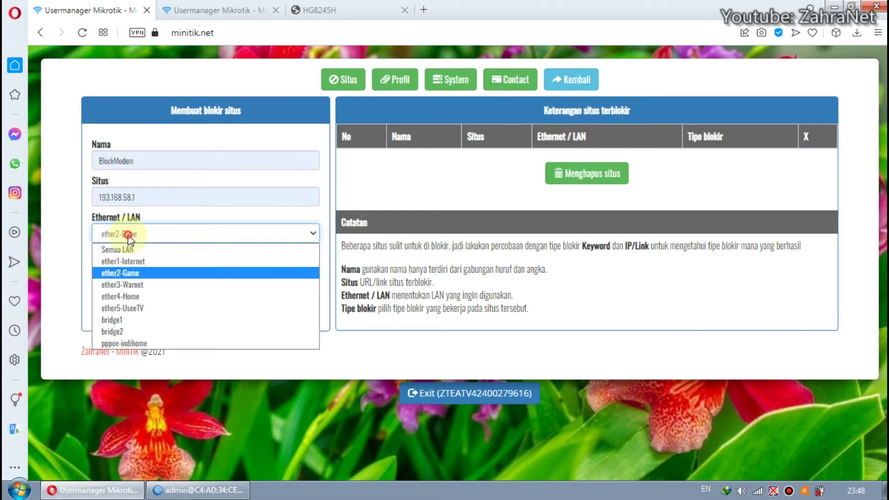
left_click(135, 281)
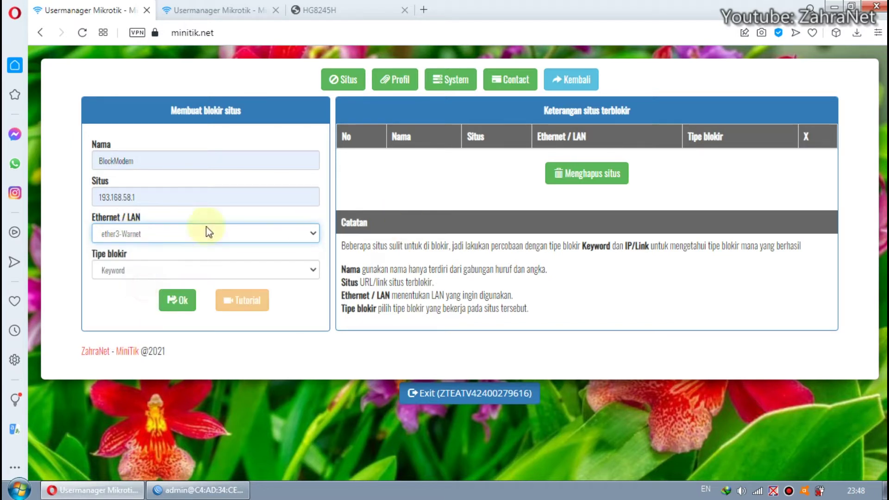
left_click(180, 233)
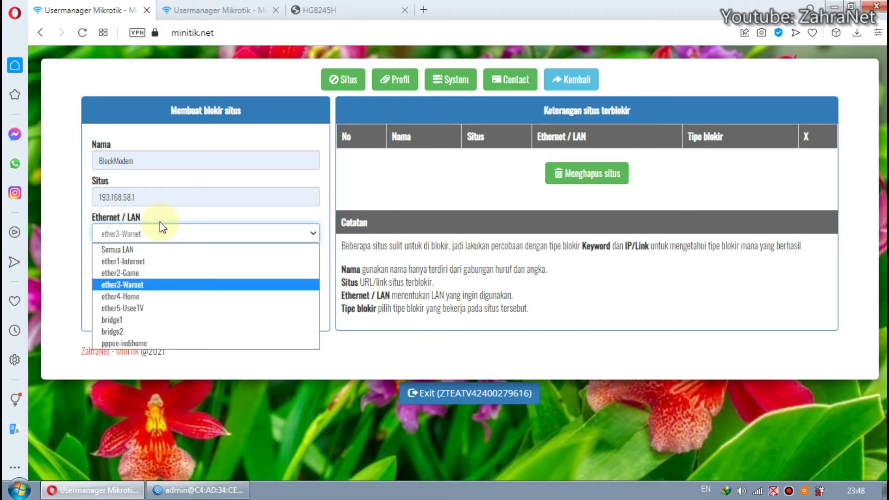
left_click(113, 250)
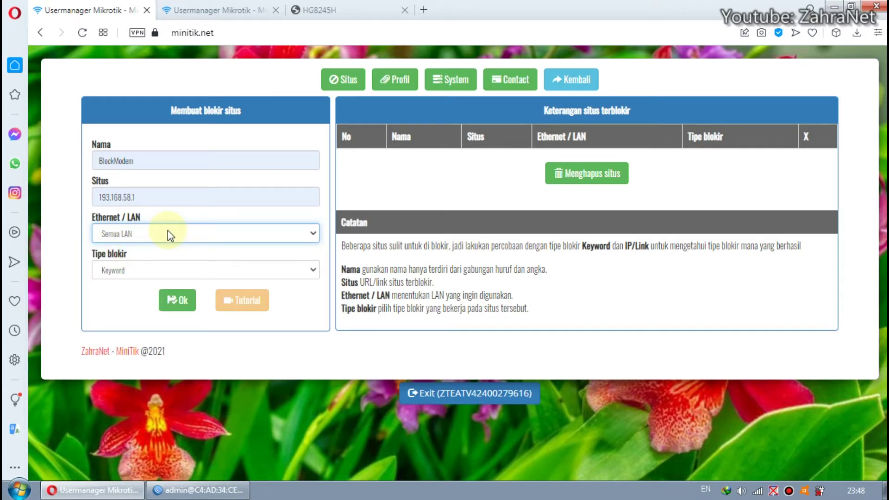
left_click(167, 234)
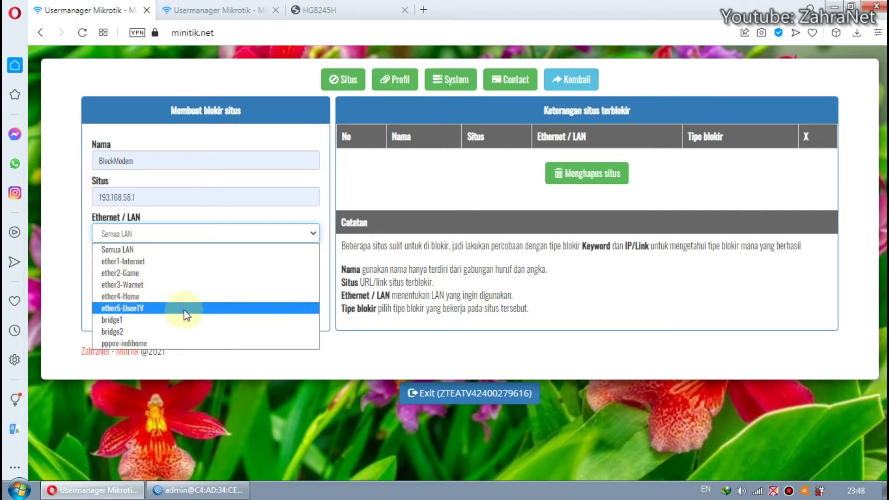
left_click(82, 225)
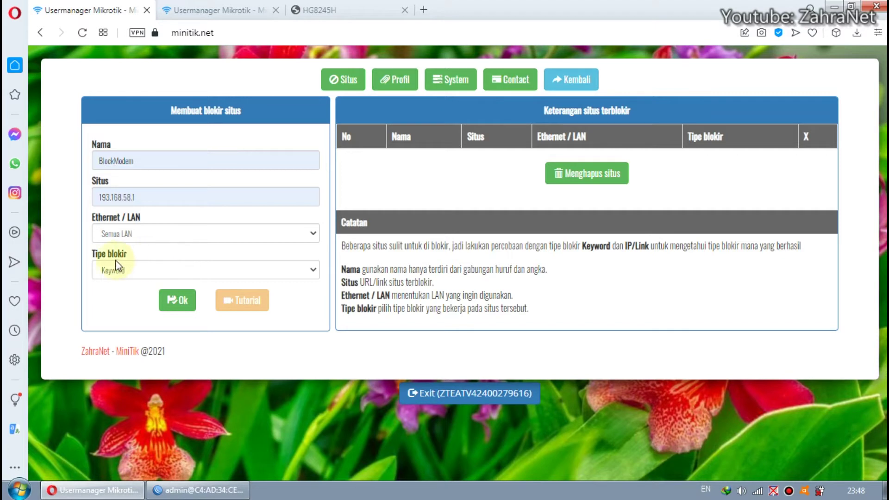
Set the block type to IP/Link and save the BlockModem entry
left_click(136, 268)
left_click(112, 296)
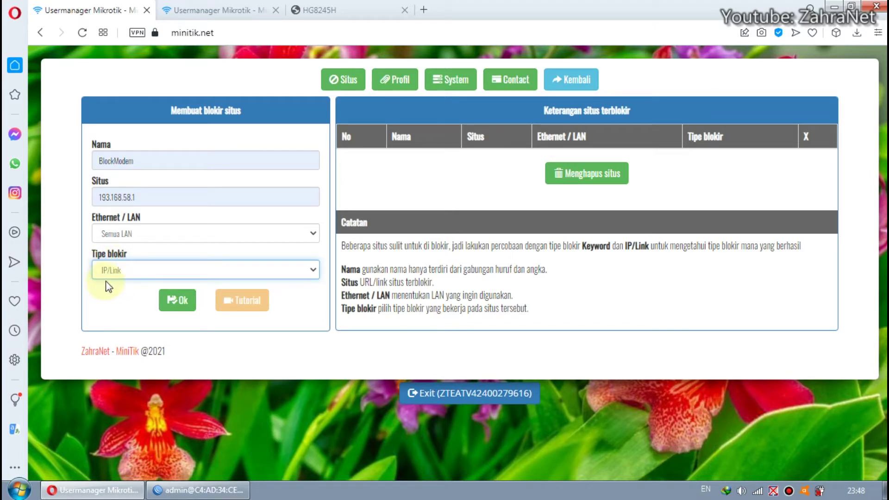
left_click(172, 300)
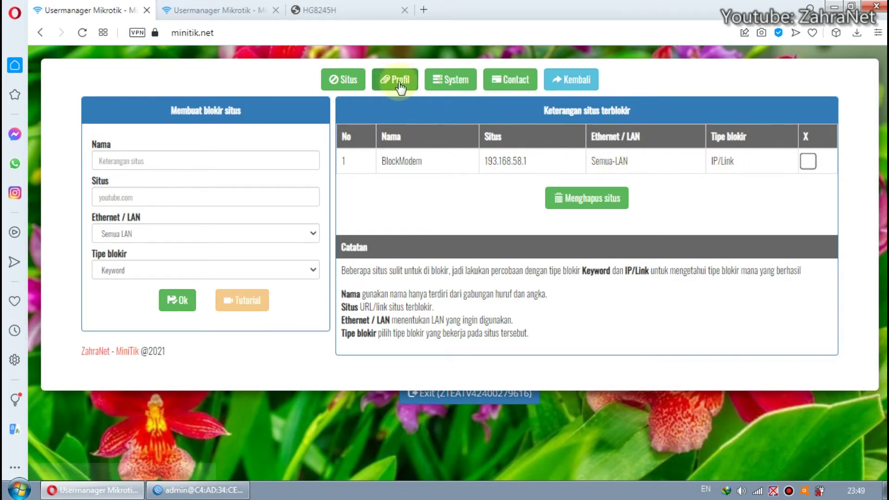
left_click(353, 16)
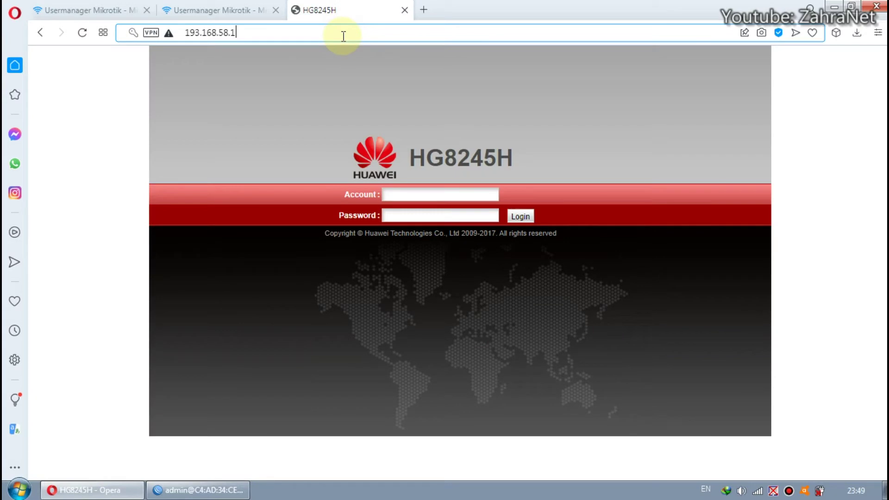
Reload the modem page and load 193.168.58.1 in a new tab to test the block
key("Return")
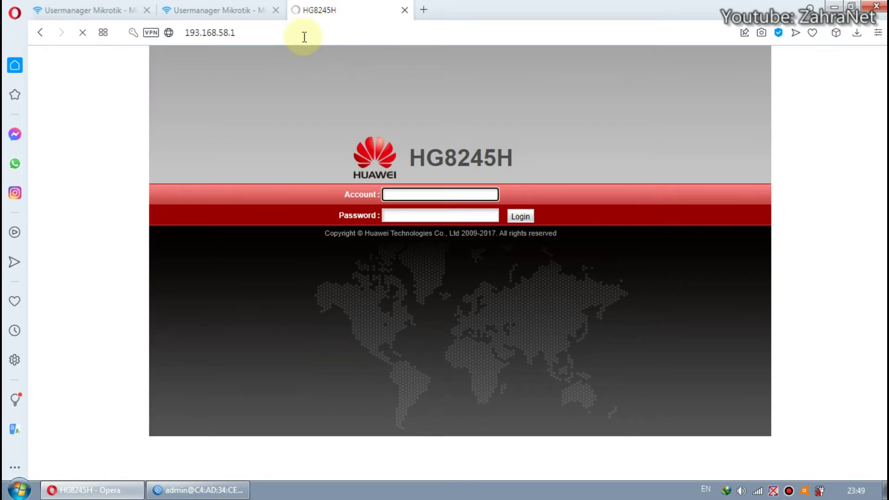
left_click(424, 9)
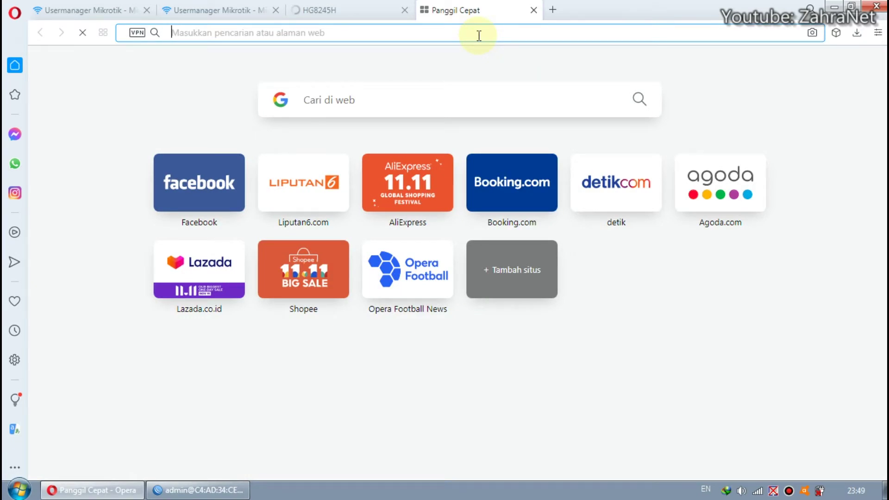
type("193")
key("Right")
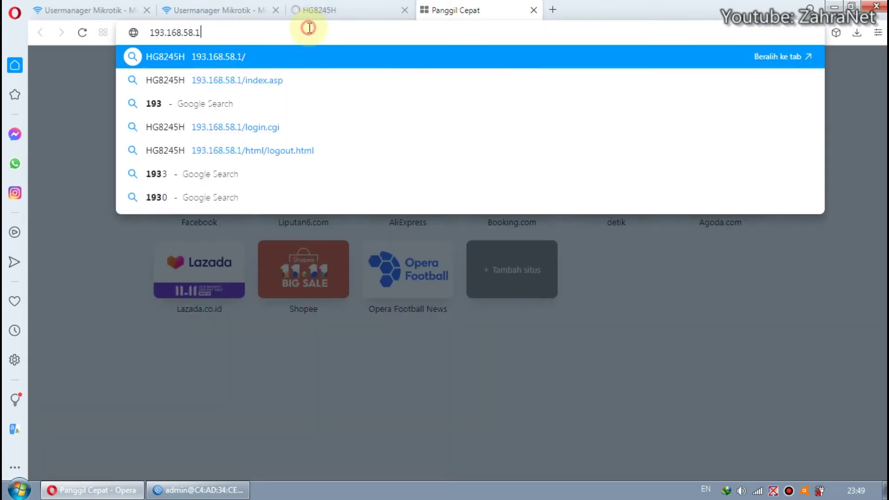
key("Return")
left_click(349, 28)
Close the HG8245H modem tab and the extra loading tab, returning to MiniTik
left_click(349, 9)
left_click(451, 9)
left_click(380, 10)
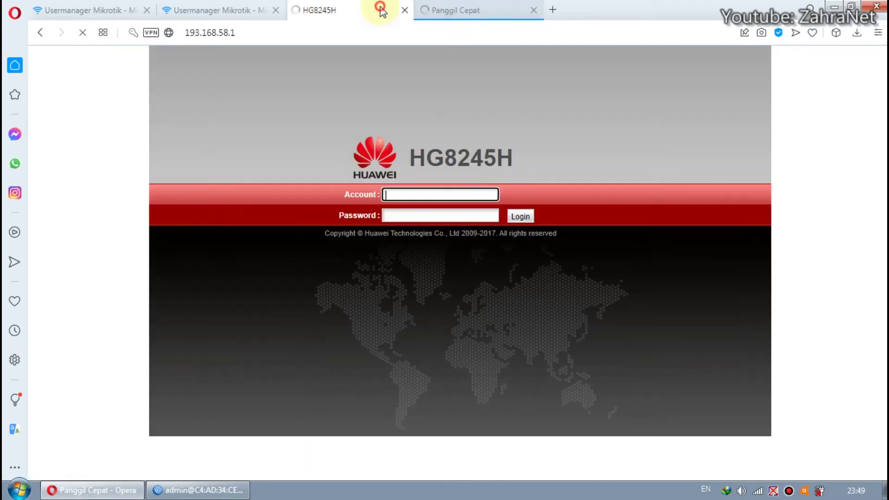
left_click(428, 9)
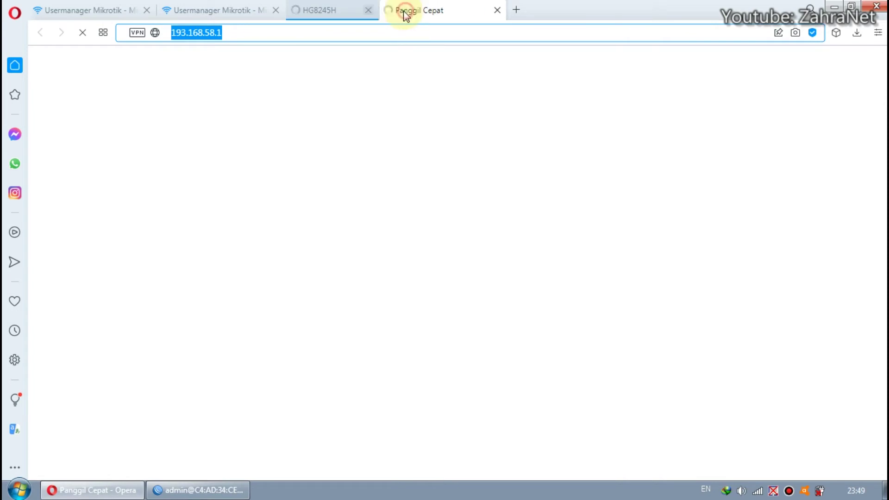
left_click(422, 10)
left_click(404, 10)
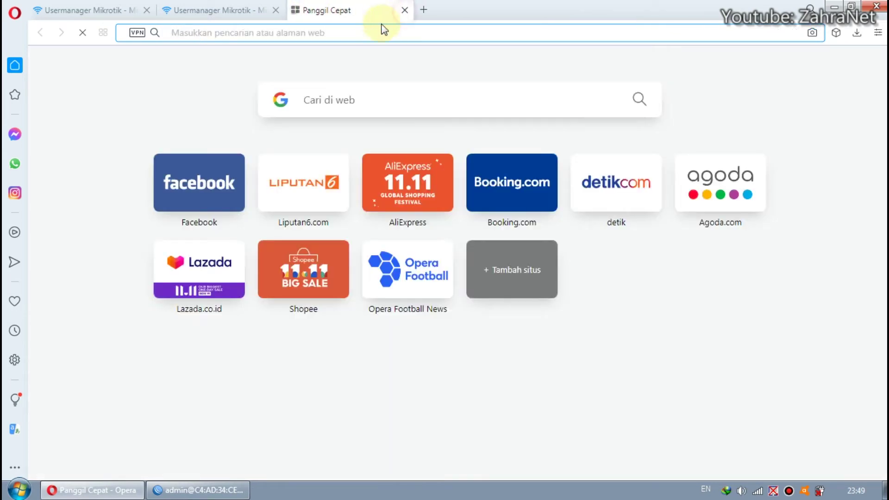
left_click(101, 5)
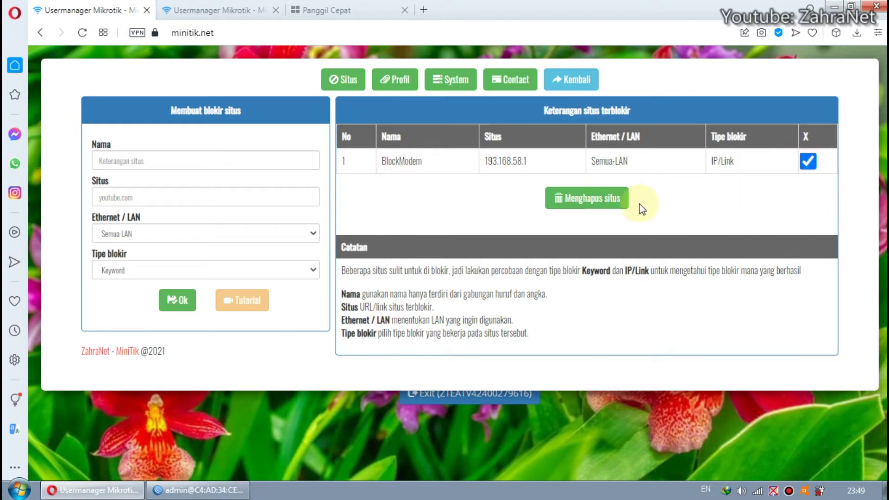
Delete the BlockModem entry and load 193.168.58.1 in the blank tab
left_click(593, 200)
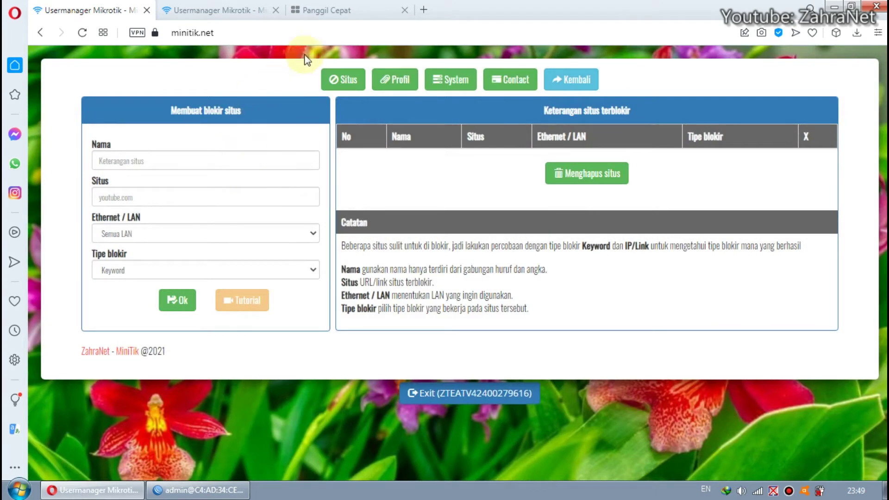
left_click(322, 10)
type("193.168.58.1")
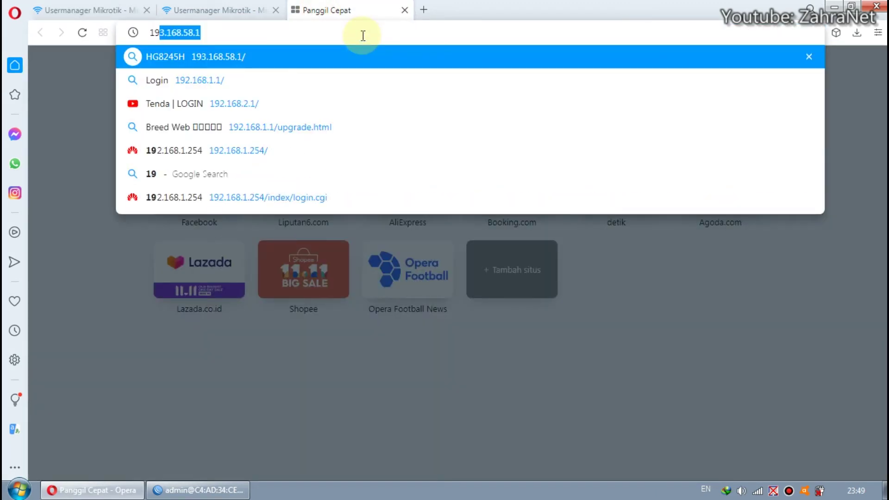
key("Return")
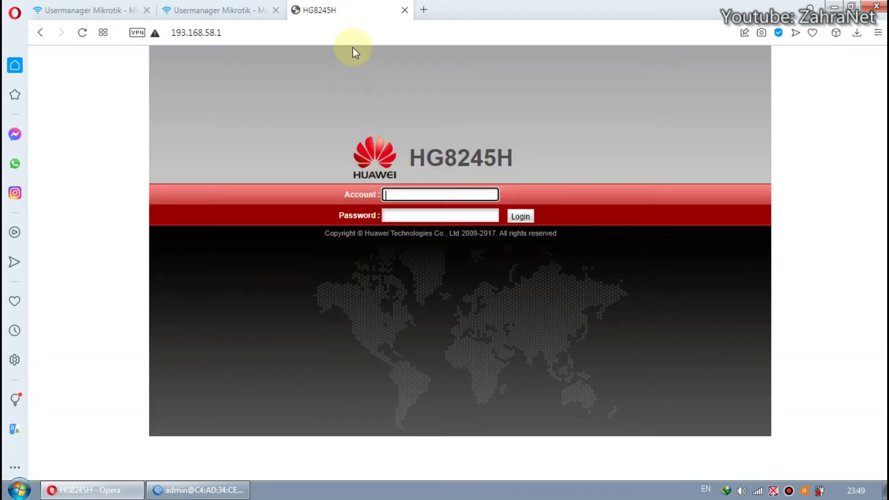
Go back to the MiniTik tab and clear the stray text selection
left_click(363, 34)
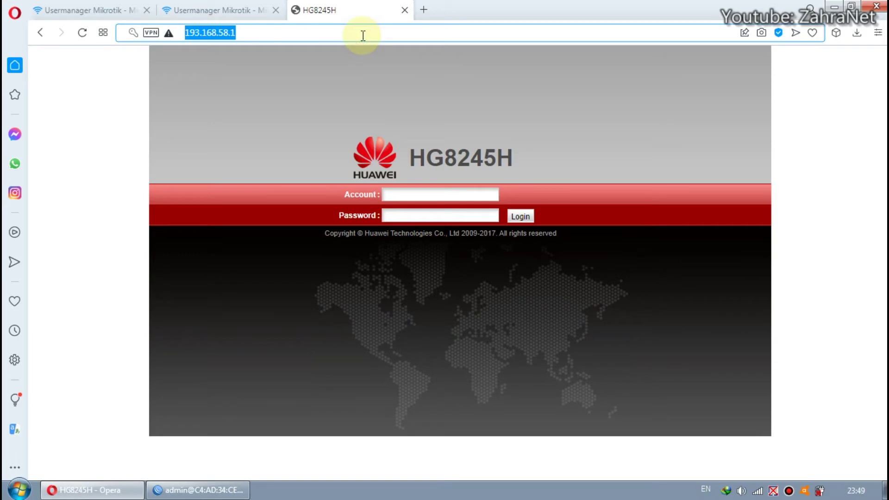
left_click(128, 10)
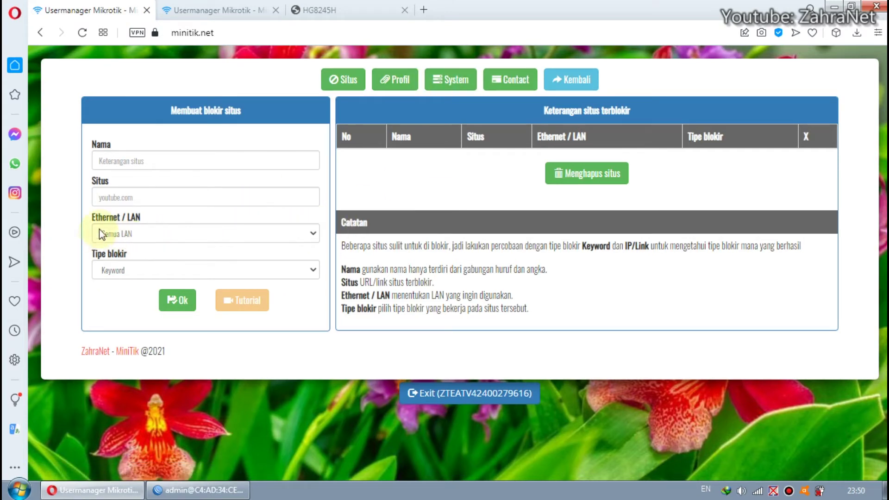
left_click_drag(91, 222, 139, 221)
left_click(153, 217)
Bring up the MiniTik page holding the modem-blocking firewall script
left_click(571, 80)
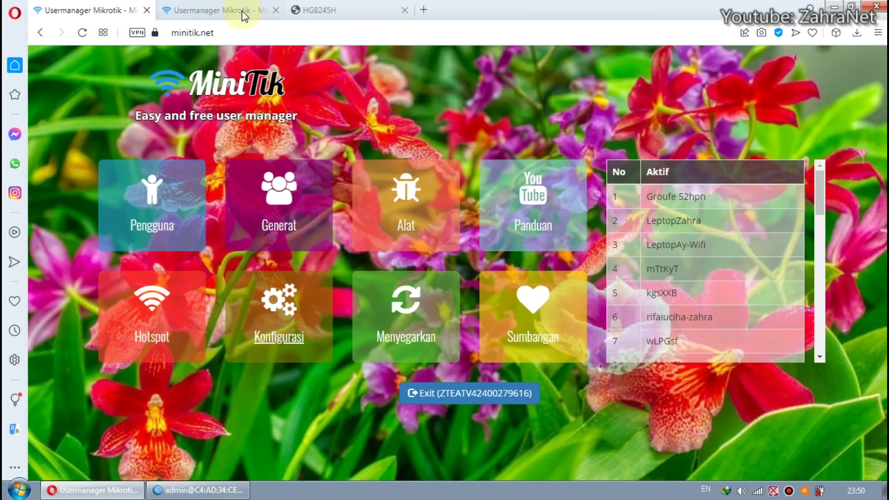
left_click(224, 10)
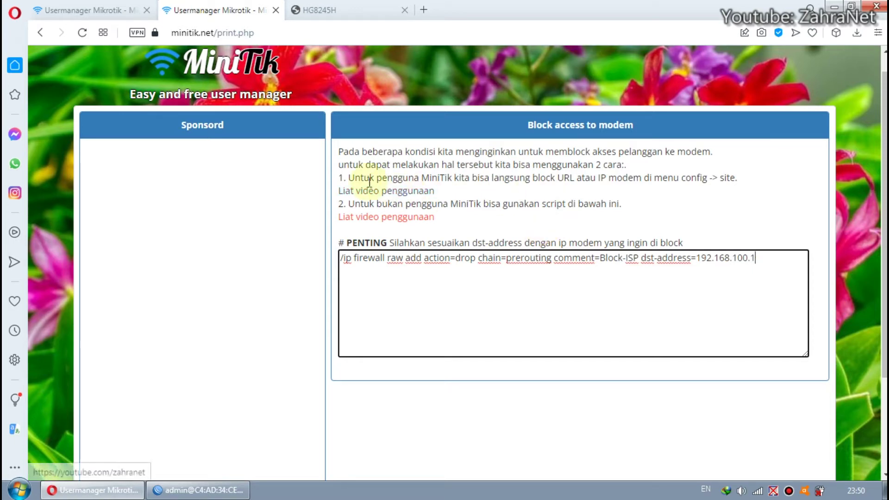
left_click_drag(769, 259, 333, 258)
left_click(399, 278)
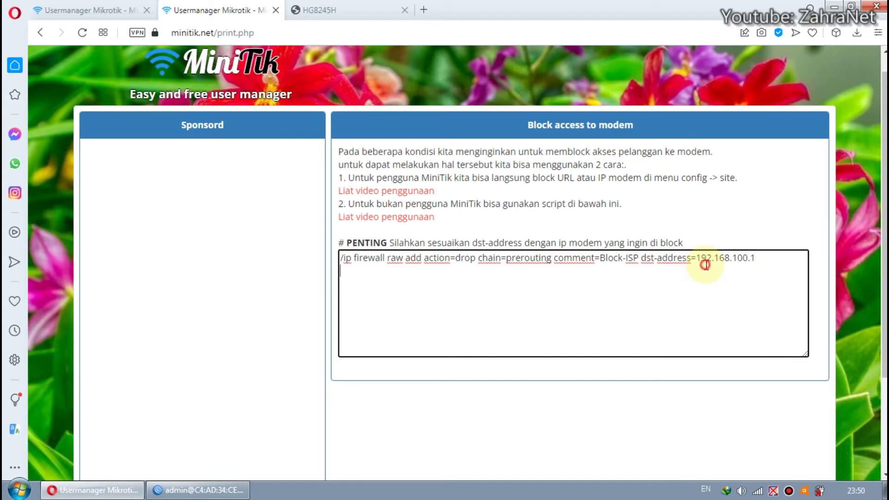
Reload the modem login page to check it still loads
left_click(352, 10)
left_click(344, 32)
key("Return")
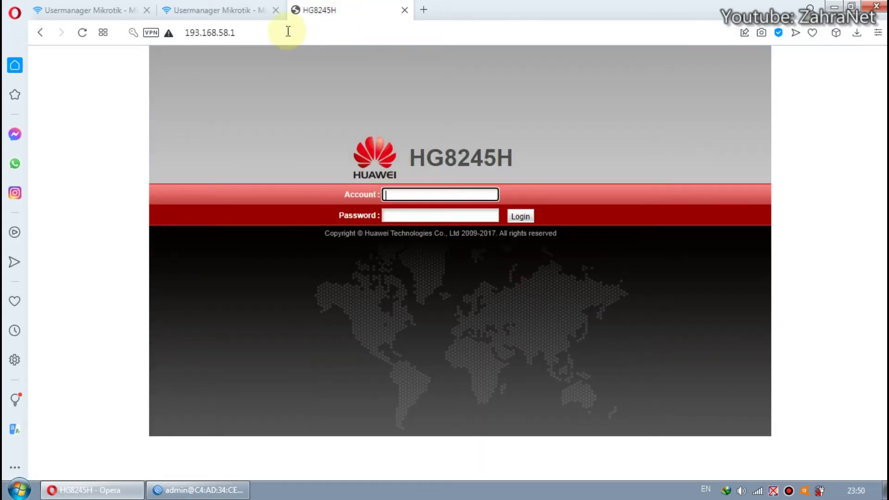
left_click(249, 9)
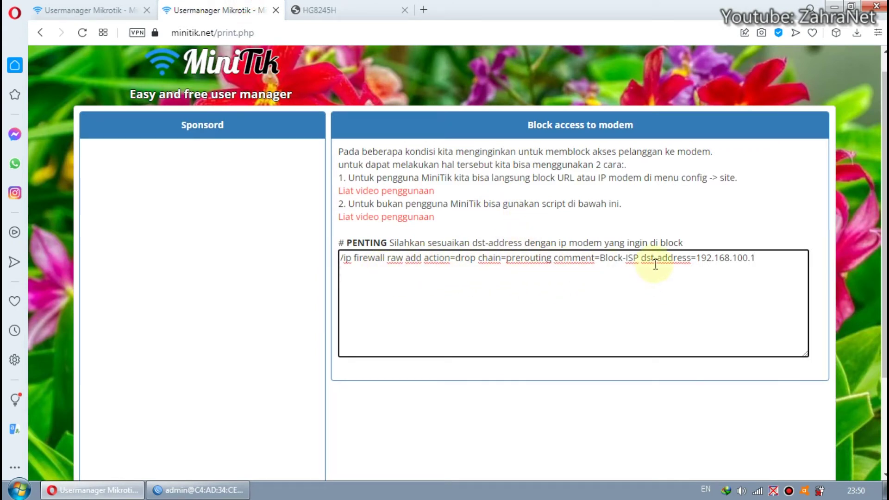
Change the script's dst-address from 192.168.100.1 to the modem's 193.168.58.1
left_click_drag(641, 259, 689, 259)
left_click_drag(756, 259, 695, 259)
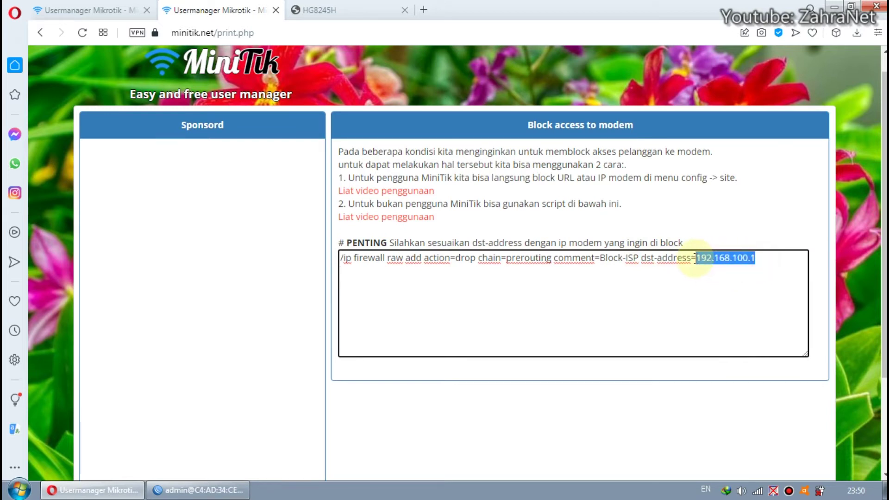
left_click(303, 8)
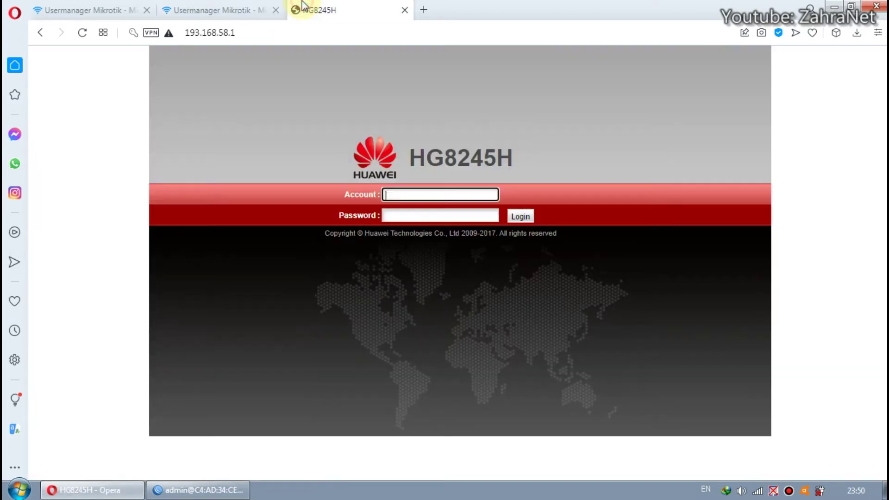
left_click(229, 9)
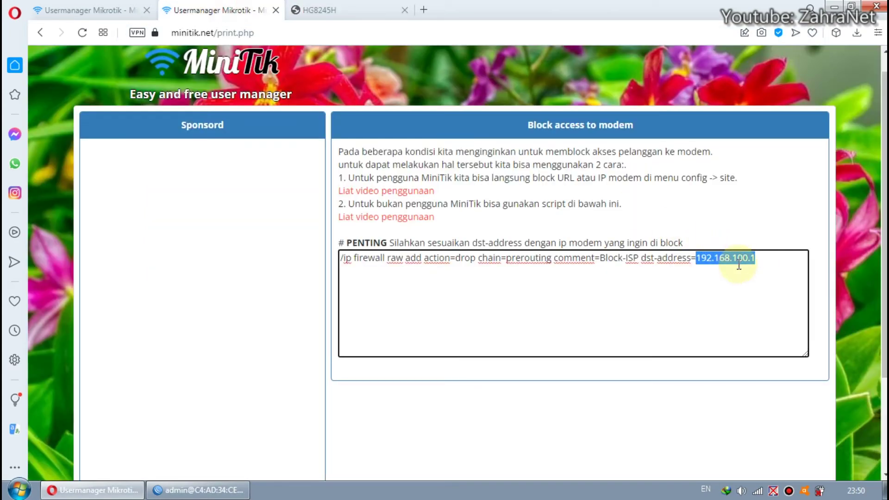
type("1")
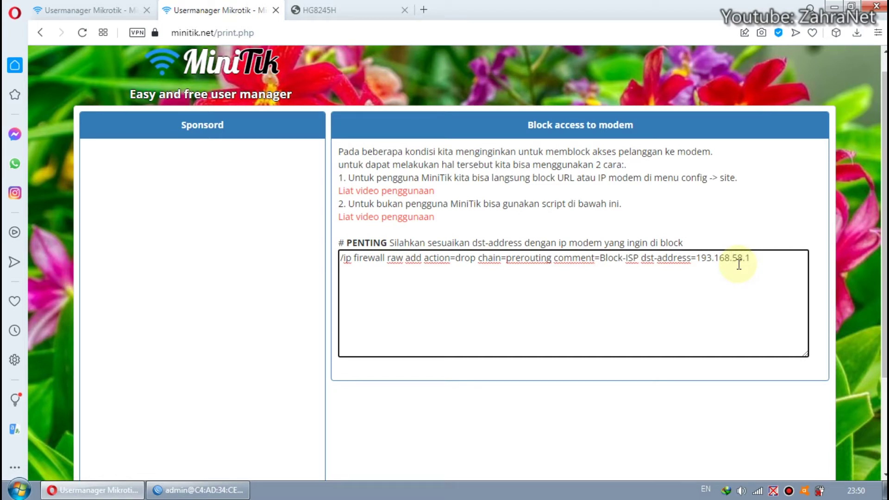
Copy the edited Block-ISP raw drop script line with Salin
left_click_drag(759, 258, 345, 258)
right_click(349, 260)
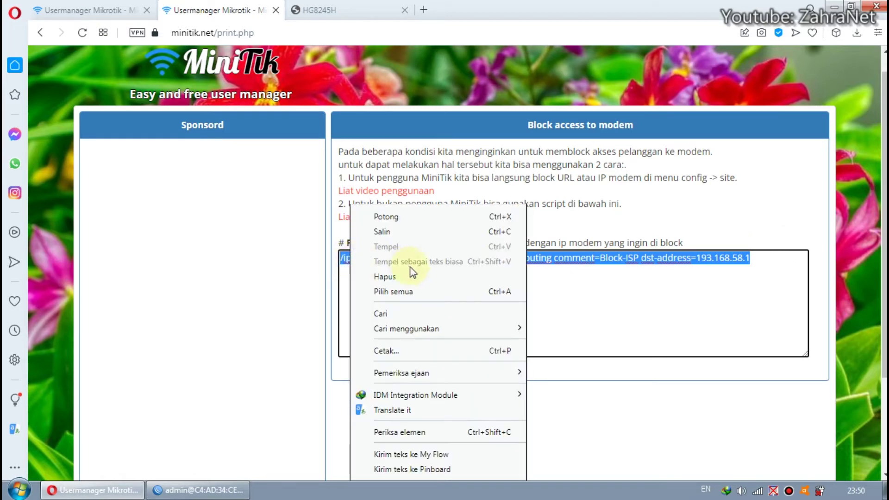
left_click(398, 232)
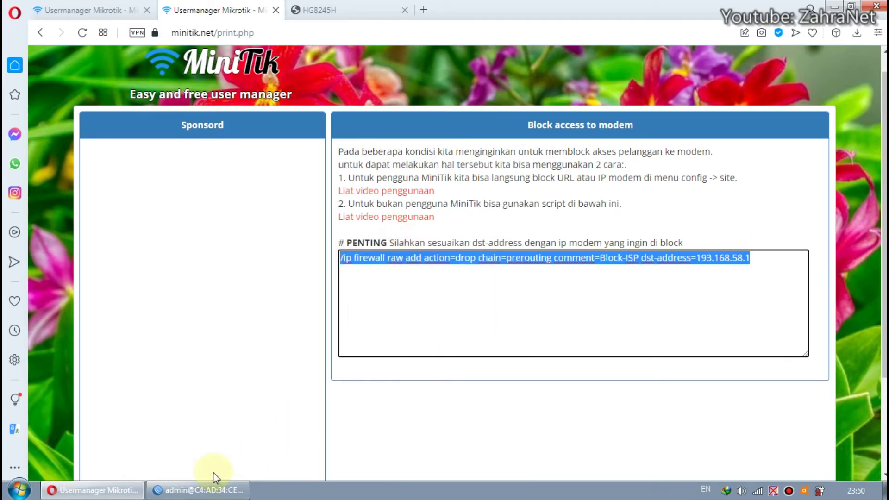
left_click(214, 489)
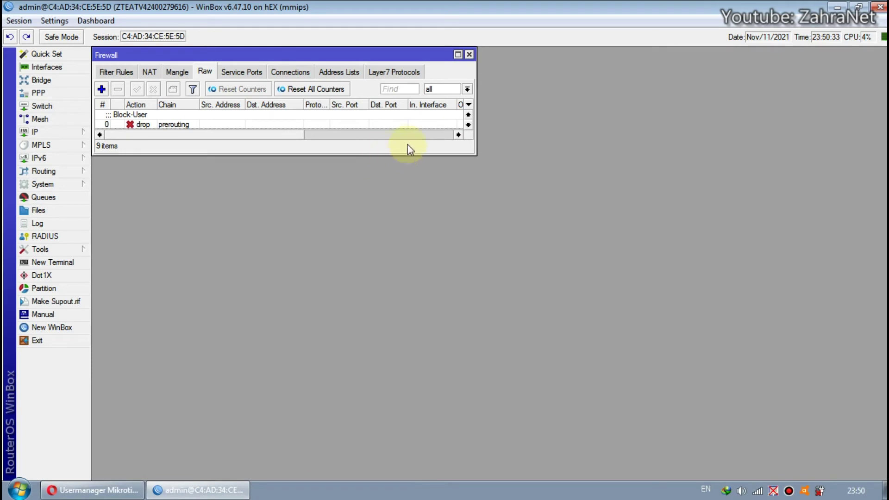
Paste the Block-ISP raw drop command for 193.168.58.1 into a new terminal and run it
left_click_drag(417, 155, 528, 329)
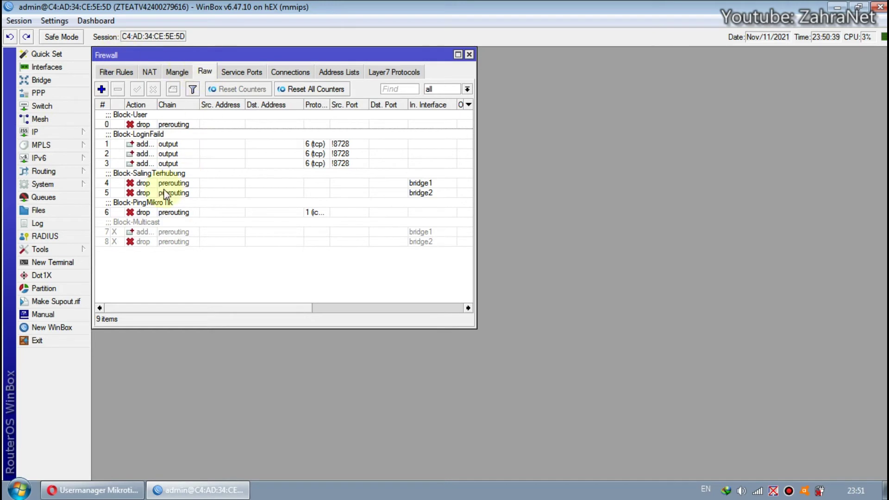
left_click(69, 263)
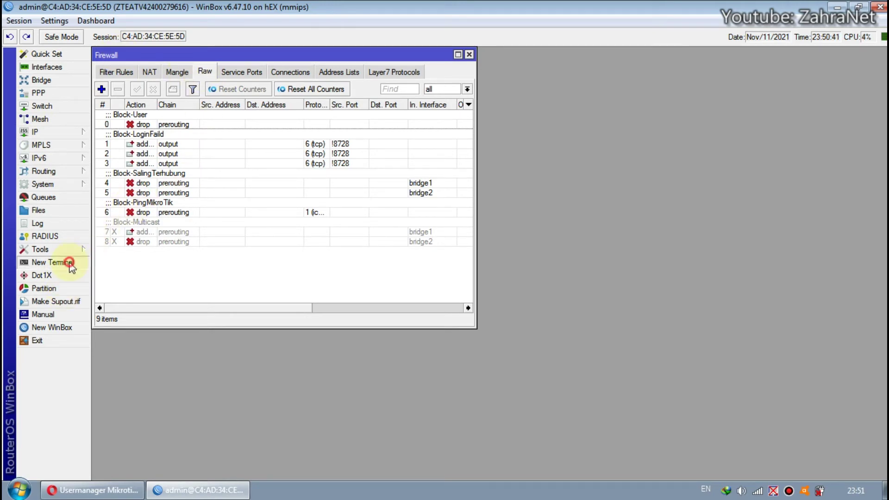
left_click_drag(502, 148, 627, 85)
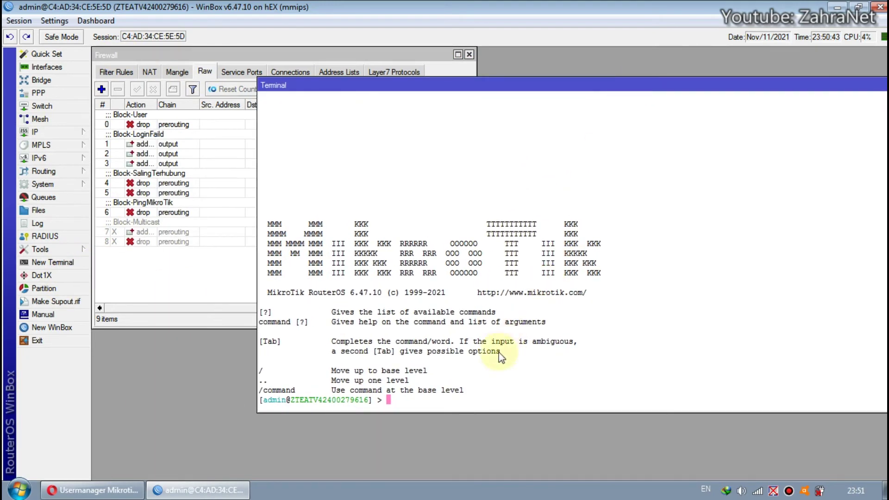
right_click(494, 393)
left_click(537, 449)
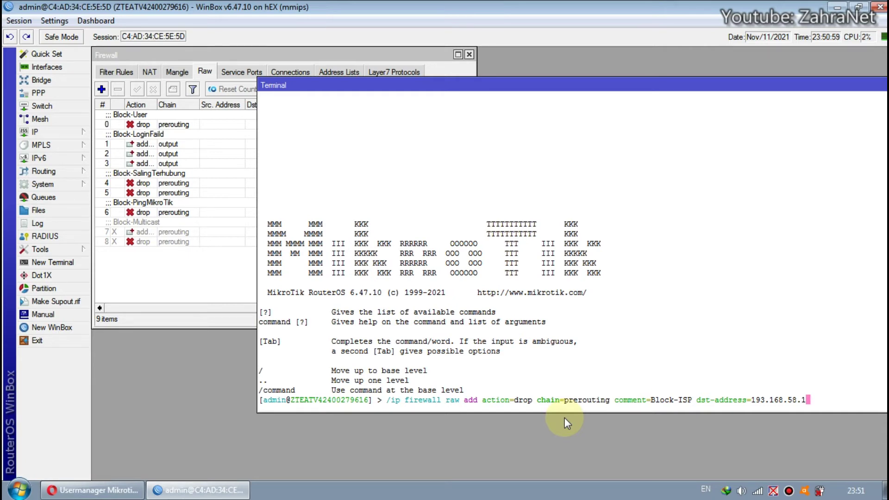
key("Return")
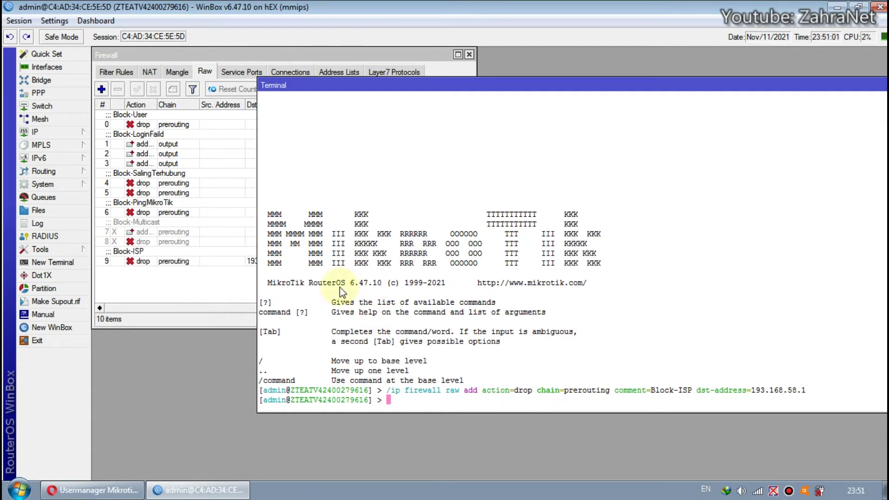
Select the new Block-ISP rule 9 in the Firewall Raw list
left_click(204, 72)
left_click(166, 263)
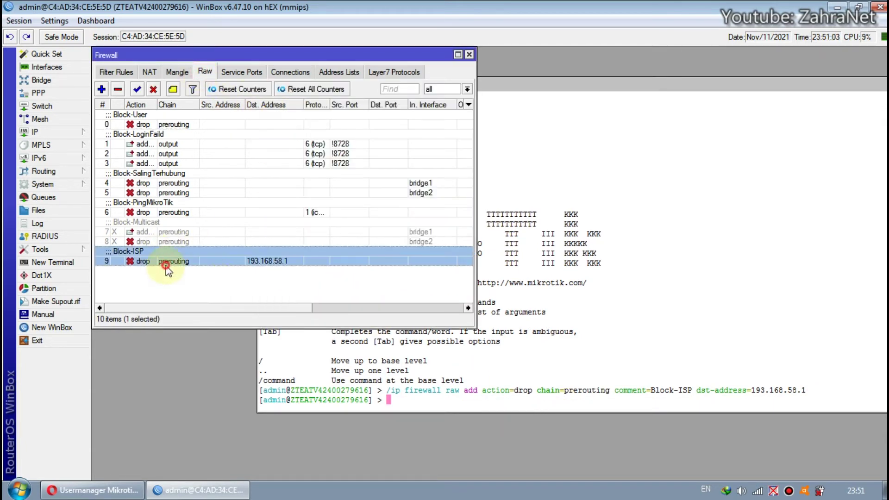
left_click_drag(213, 308, 193, 313)
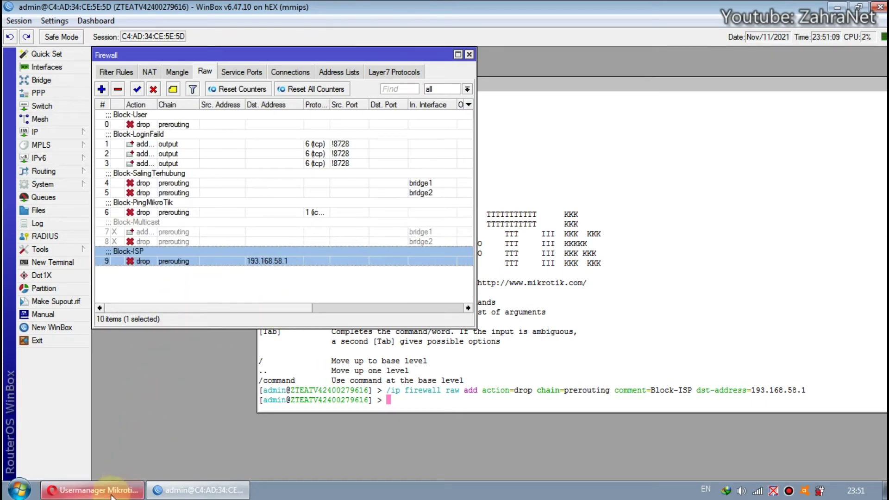
Reload the HG8245H modem tab at 193.168.58.1 in Opera
left_click(90, 490)
left_click(342, 10)
left_click(341, 29)
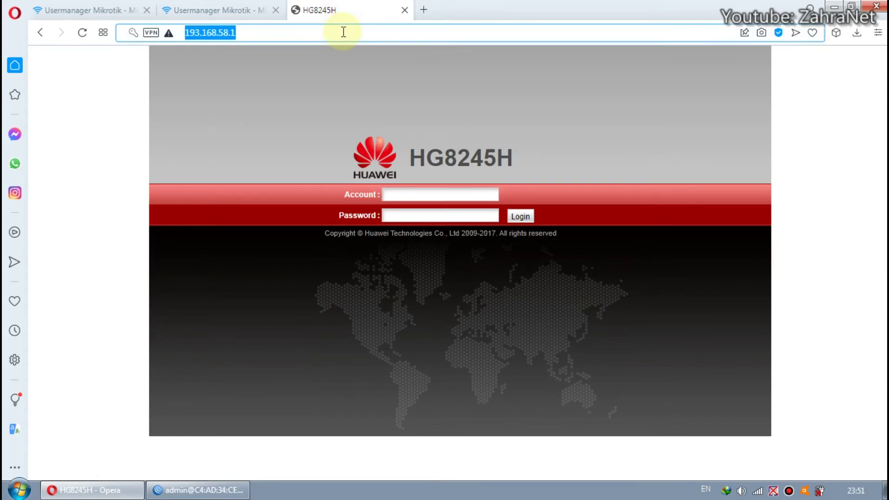
key("Return")
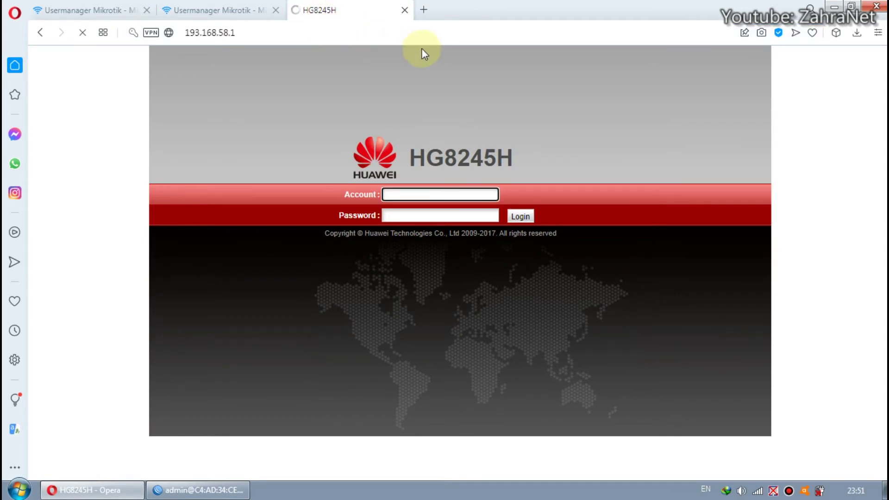
Replace the old tab with a new one loading 193.168.58.1, which stays blank
left_click(424, 13)
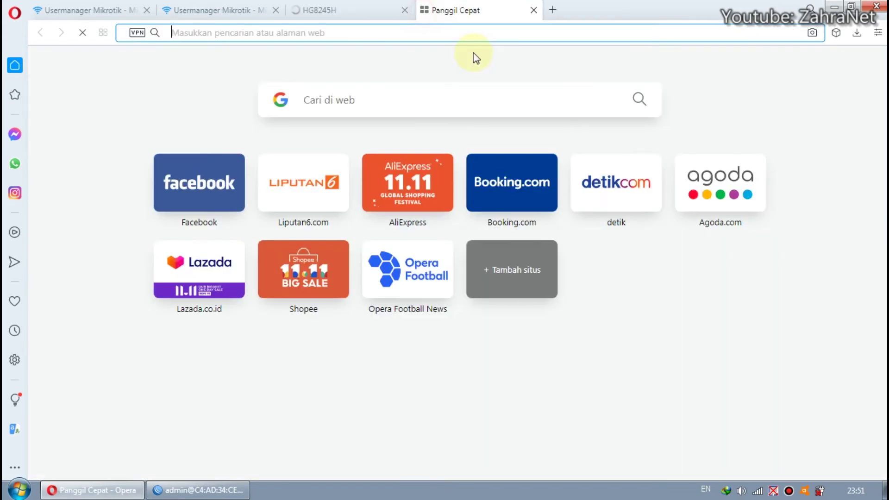
left_click(404, 10)
left_click(423, 34)
type("193.168.58.1")
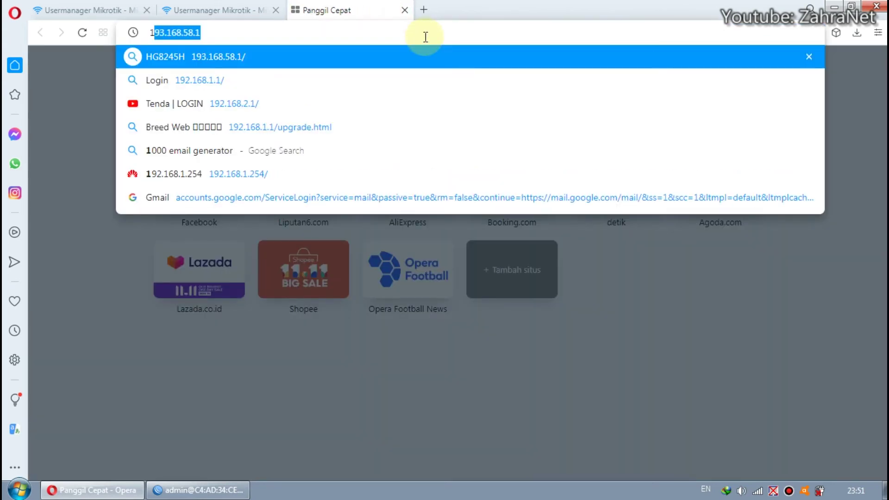
key("Return")
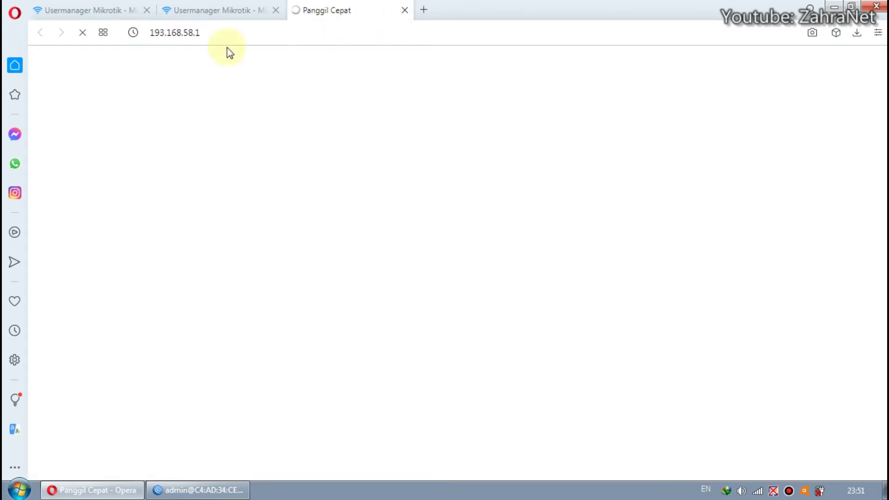
left_click(239, 33)
left_click_drag(223, 33, 171, 33)
left_click(231, 31)
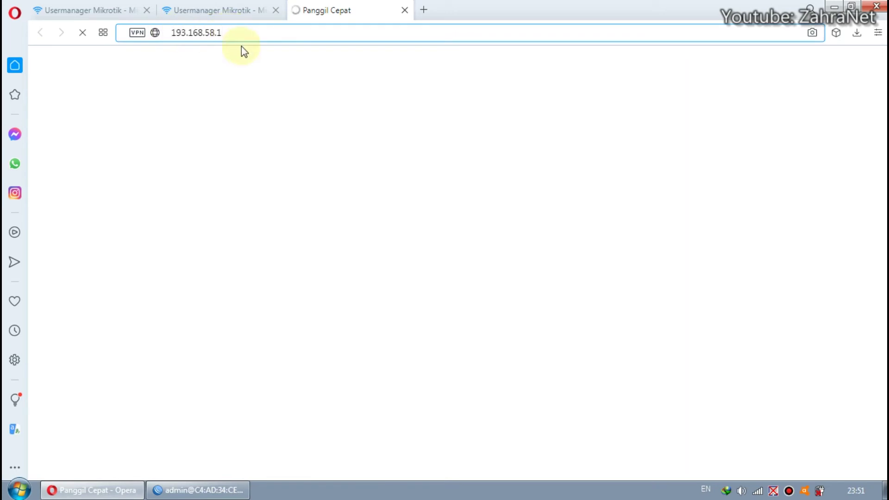
Confirm the modem tab timed out in Opera and replace it with a blank tab
left_click(212, 9)
left_click(340, 9)
left_click(198, 490)
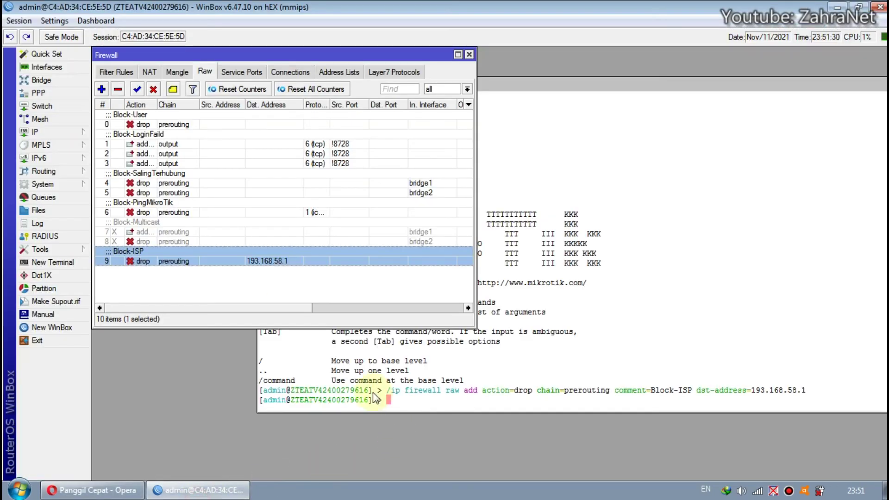
left_click_drag(299, 310, 277, 321)
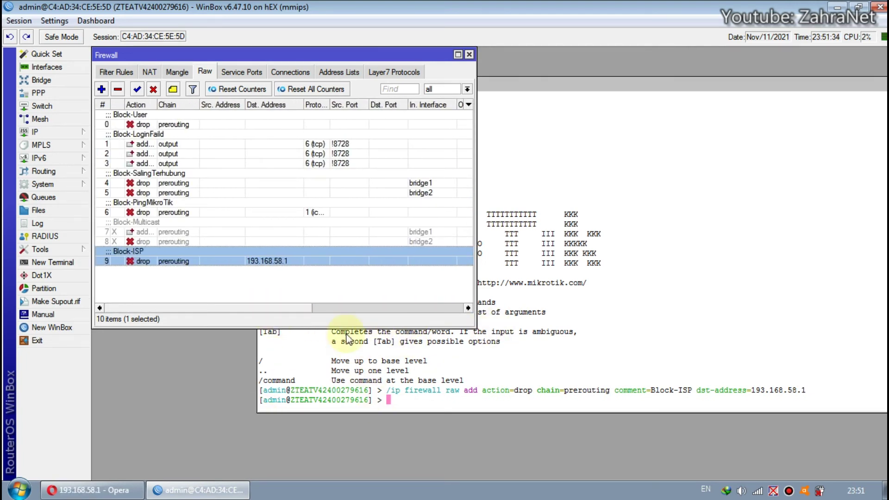
left_click(126, 491)
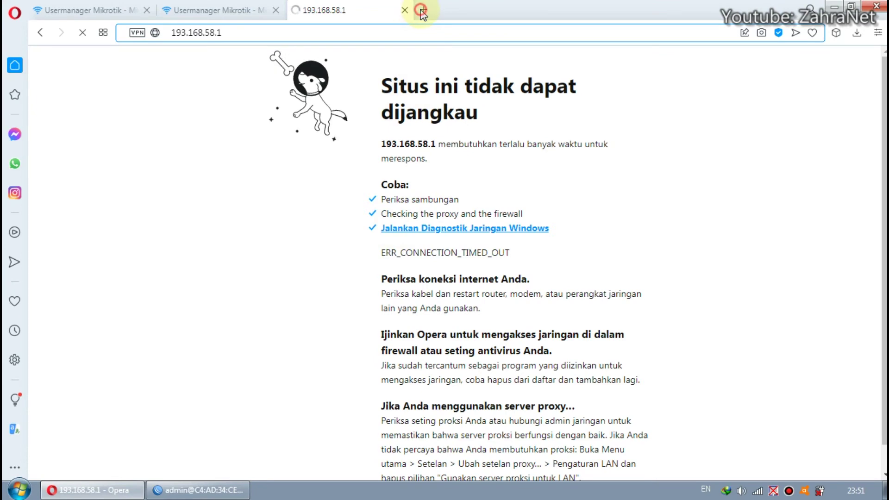
left_click(422, 10)
left_click(401, 11)
left_click(199, 490)
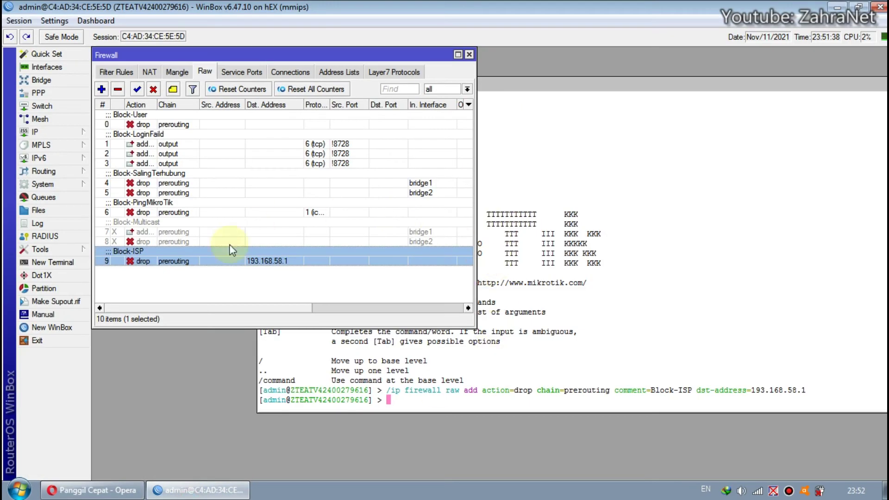
left_click_drag(239, 308, 199, 296)
Close the Terminal, centre the Firewall window and select Block-ISP rule 9
left_click(723, 99)
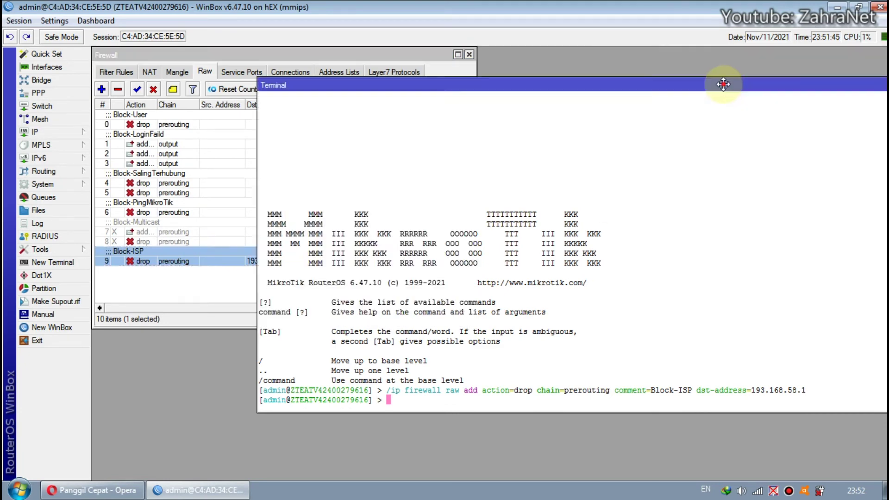
left_click(828, 88)
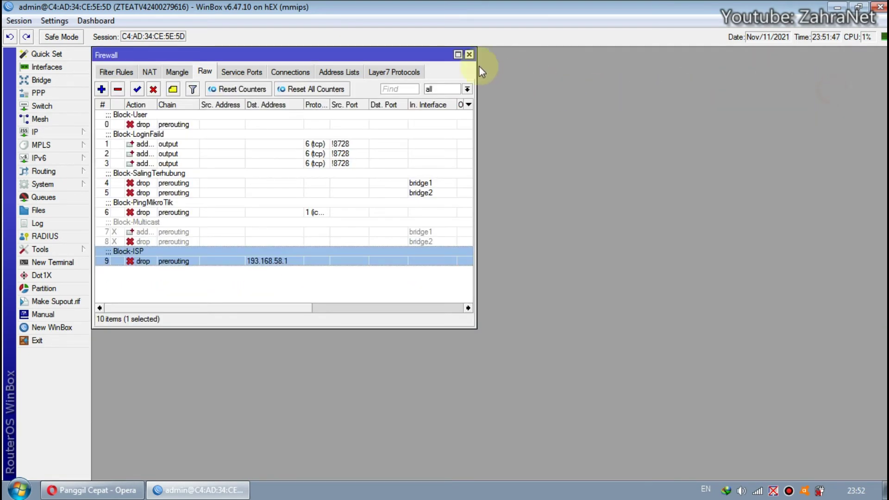
left_click_drag(419, 54, 578, 62)
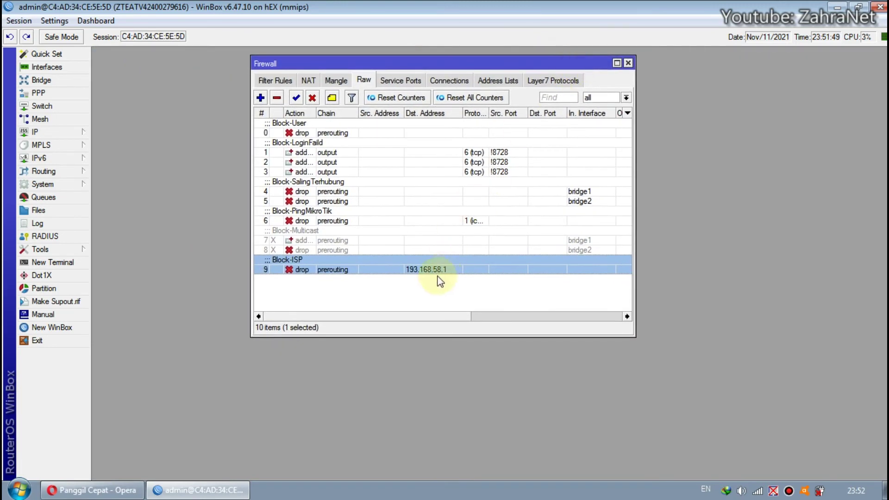
left_click(376, 285)
left_click(379, 269)
Disable Block-ISP rule 9 in the Firewall Raw list
left_click(314, 102)
left_click(376, 287)
left_click(115, 491)
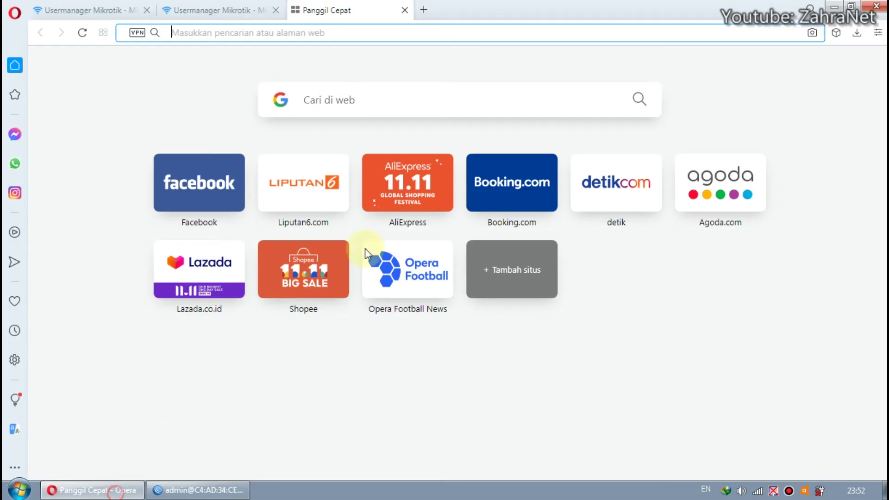
Load 193.168.58.1 in Opera to reach the HG8245H login page
type("10")
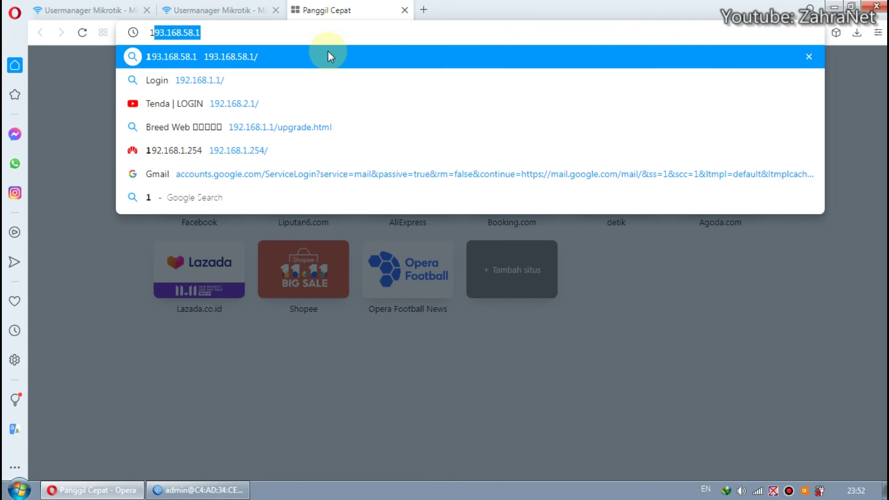
key("BackSpace")
key("BackSpace")
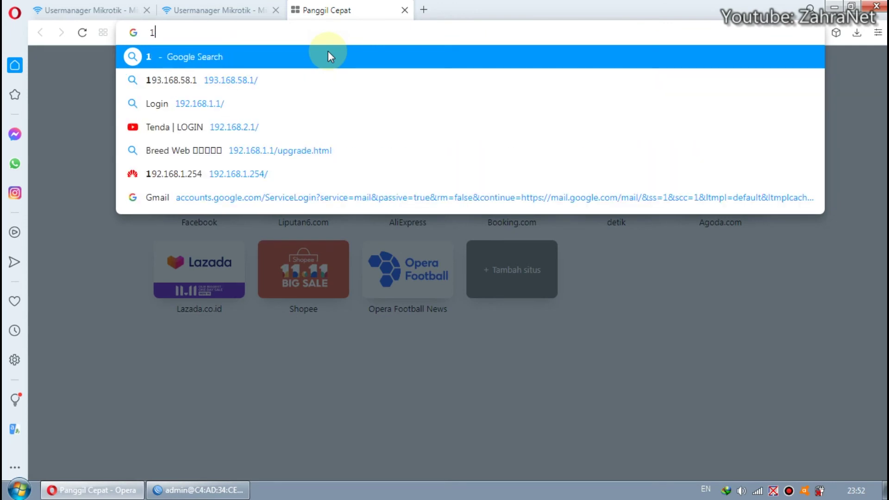
type("93.168.58.1")
key("Return")
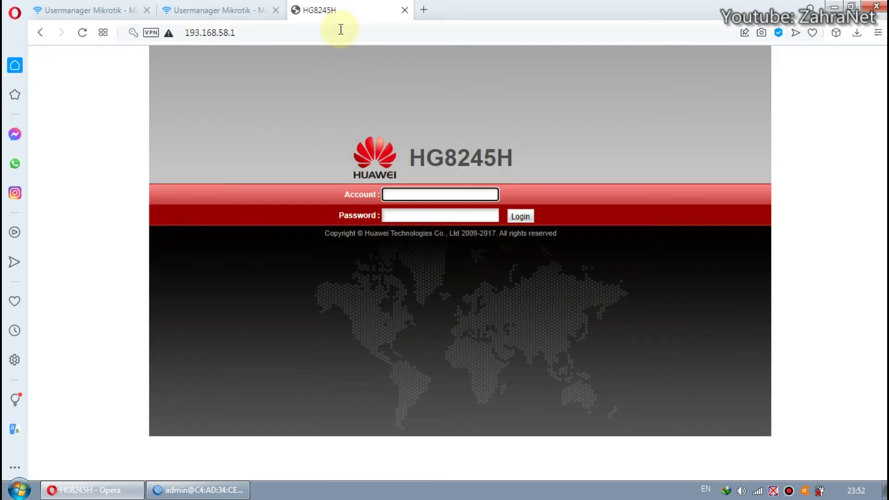
left_click(340, 29)
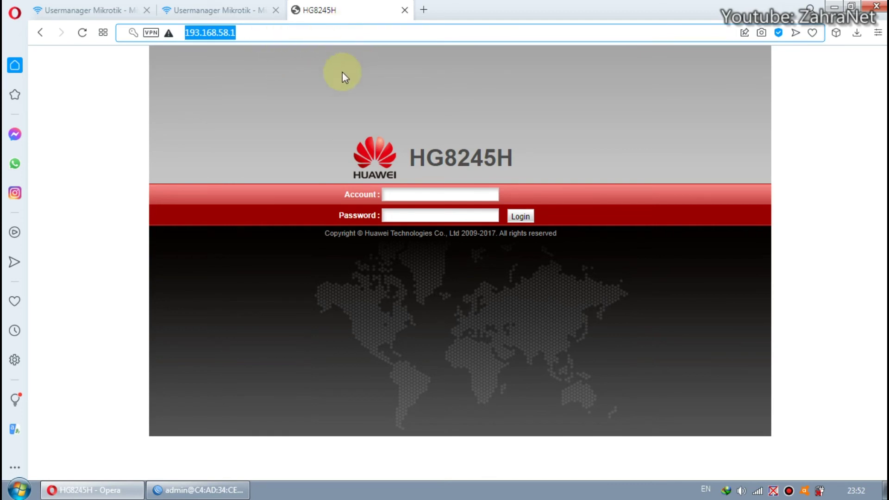
left_click(198, 490)
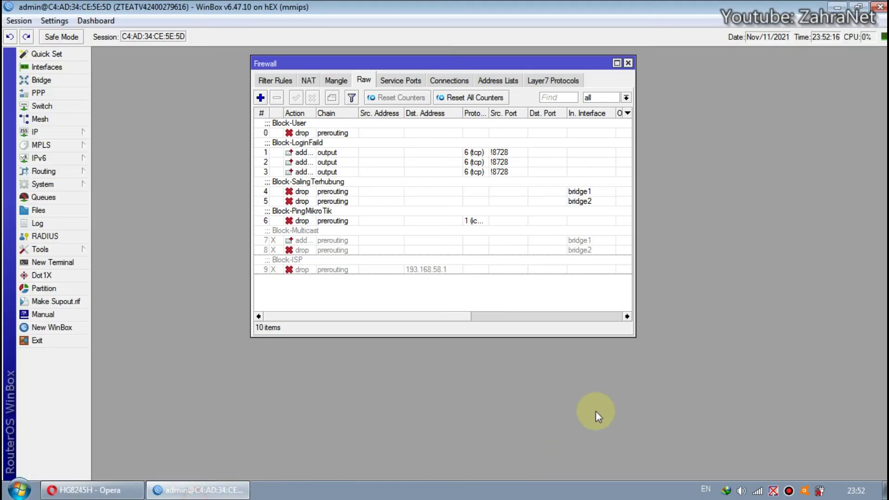
Re-enable the Block-ISP raw drop rule 9
left_click(393, 270)
left_click(296, 97)
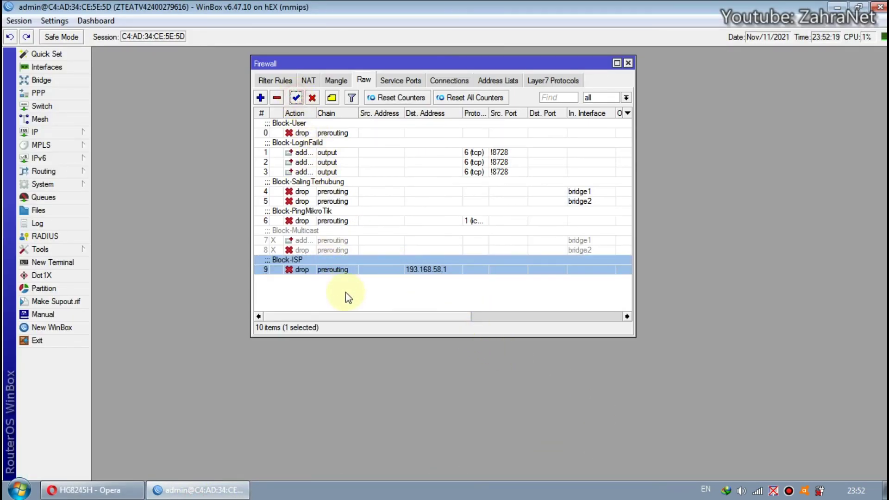
left_click(346, 297)
Reload the modem page and open 193.168.58.1 in a new tab, closing the old login tab
left_click(124, 492)
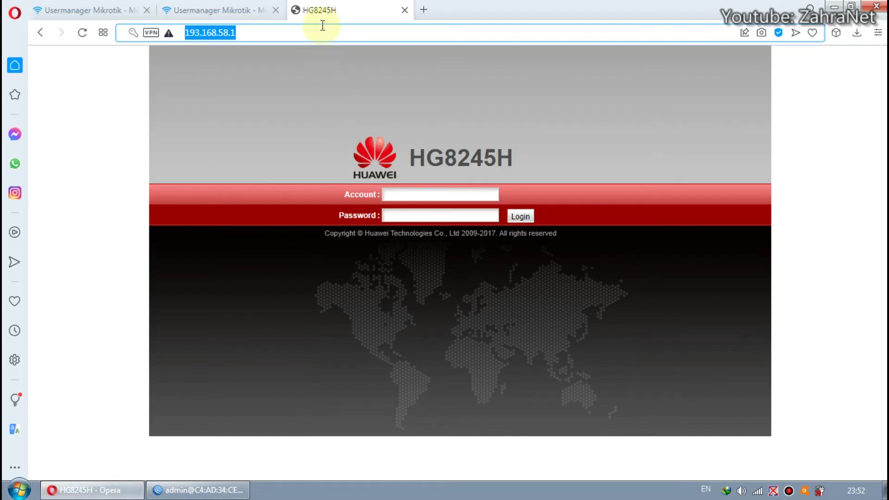
key("Return")
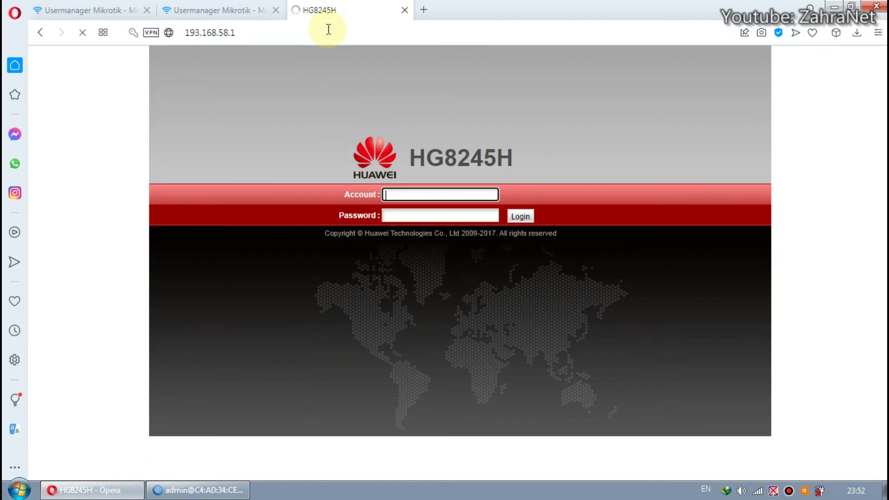
left_click(432, 11)
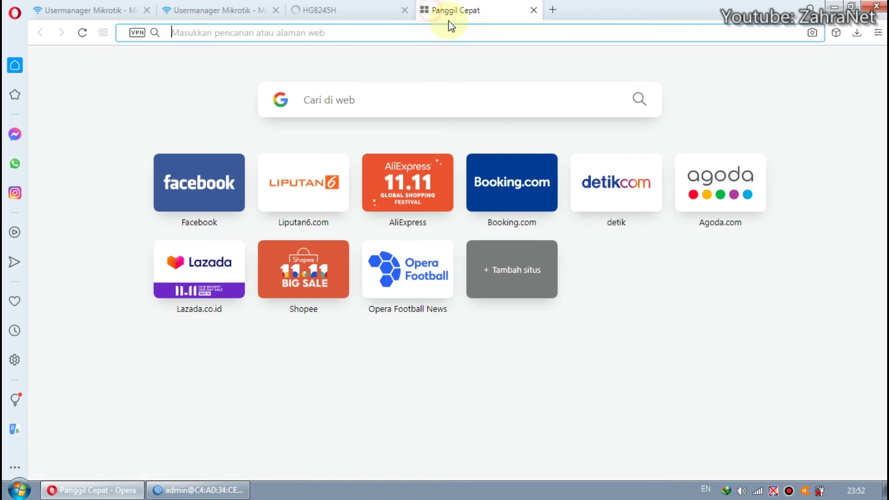
type("193")
key("Return")
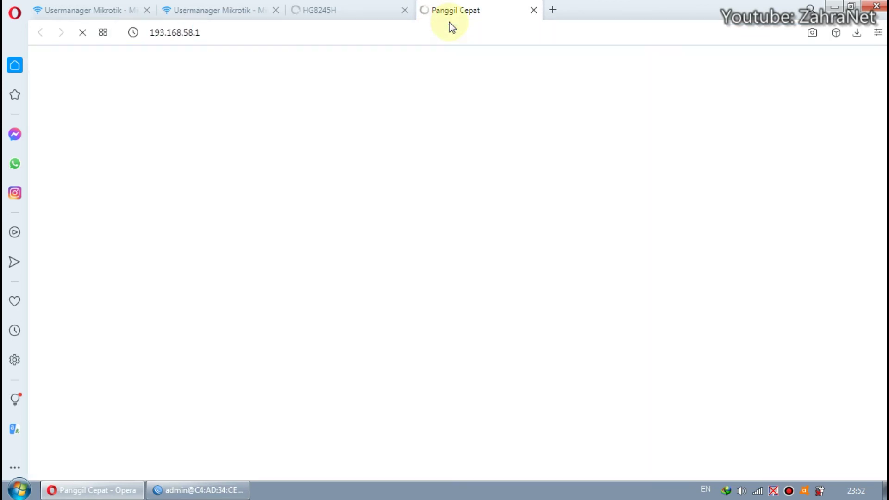
left_click(404, 10)
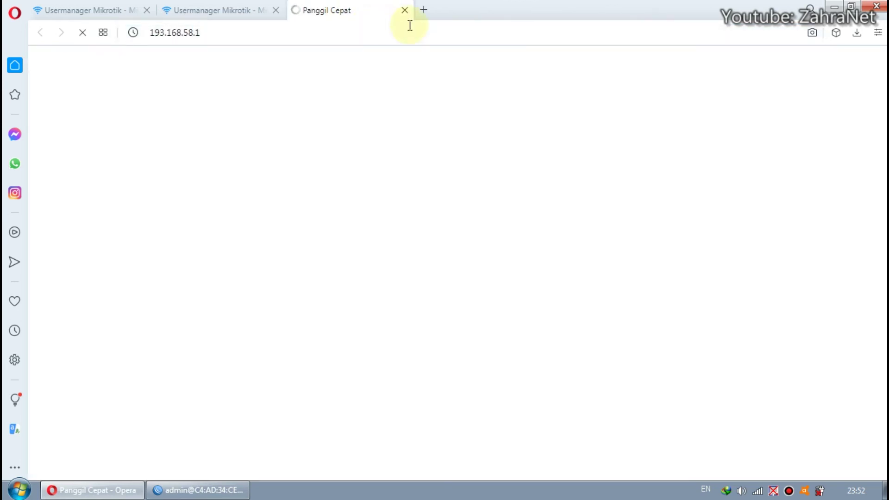
left_click(228, 489)
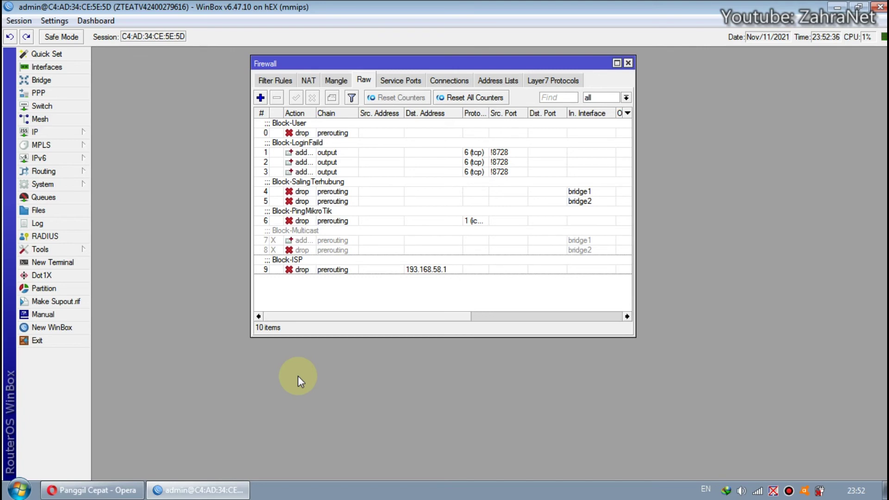
Open MiniTik's Konfigurasi > Situs page from the Usermanager tab
left_click(90, 490)
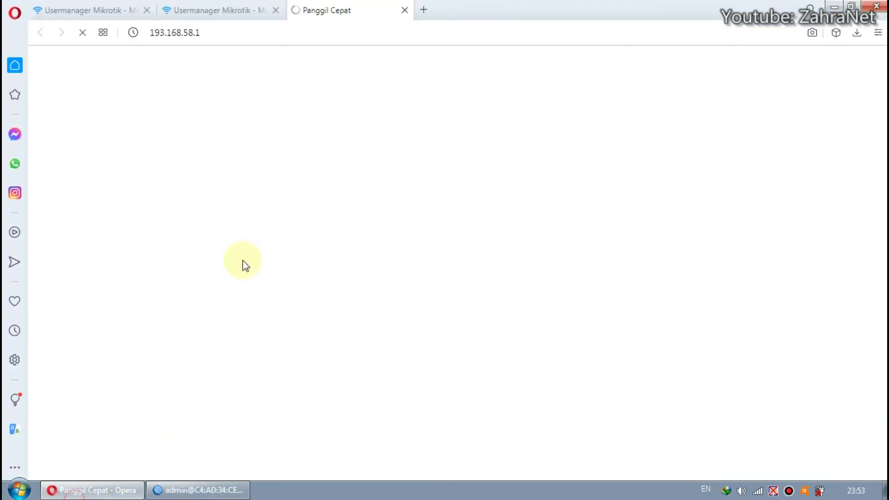
left_click(70, 9)
left_click(282, 303)
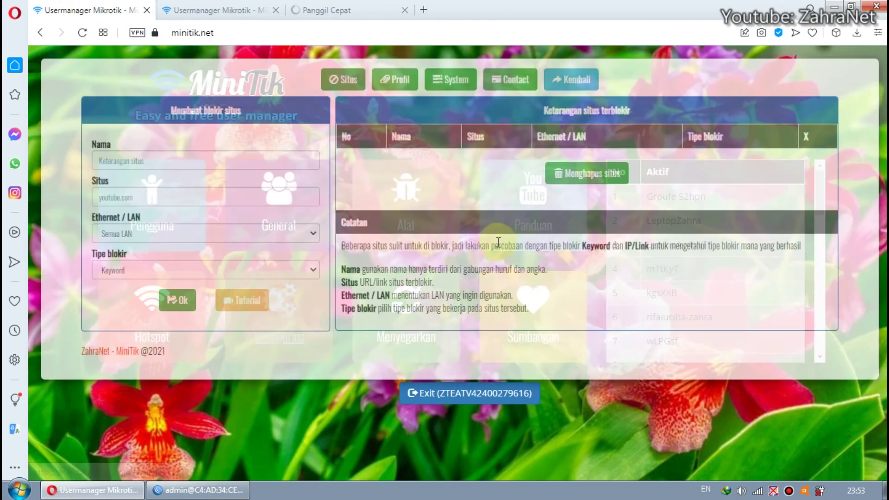
left_click(344, 81)
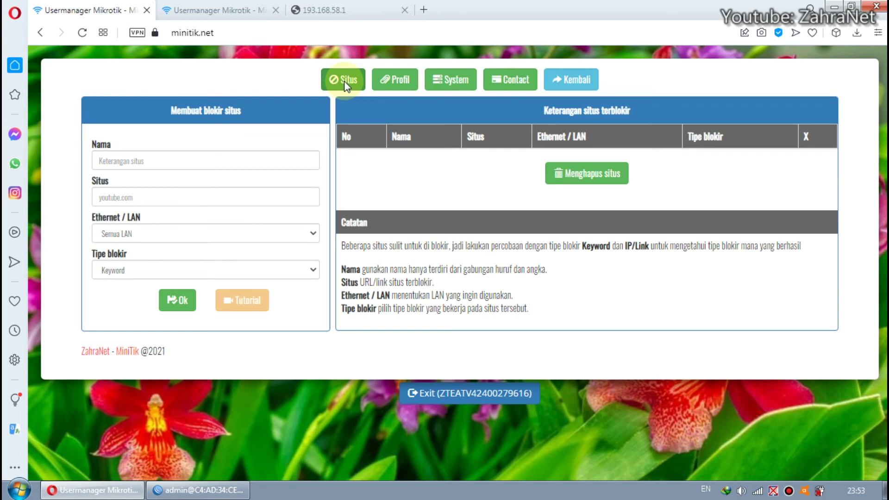
Check the timed-out 193.168.58.1 tab, then search 'tes' on Google in two new tabs
left_click(353, 12)
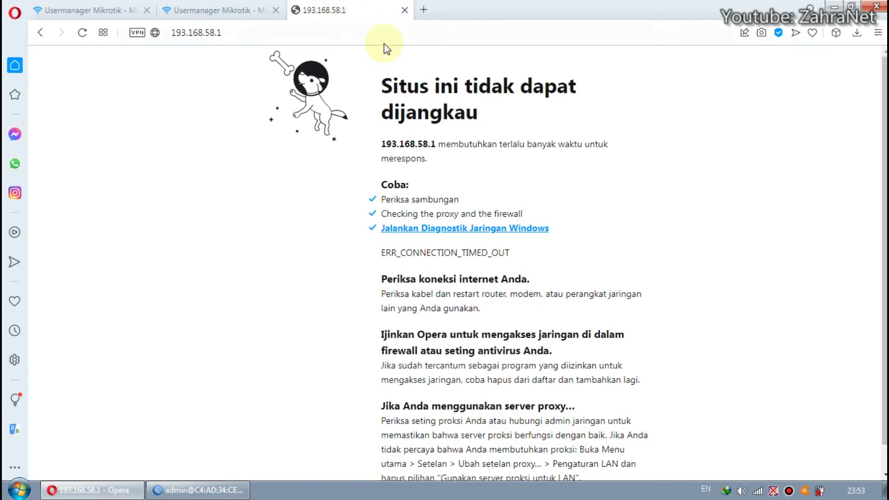
left_click(424, 10)
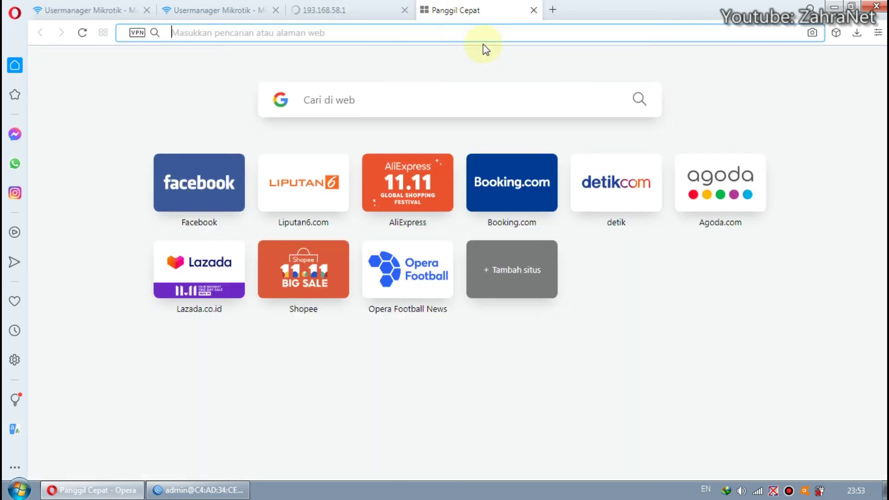
type("tes")
key("Return")
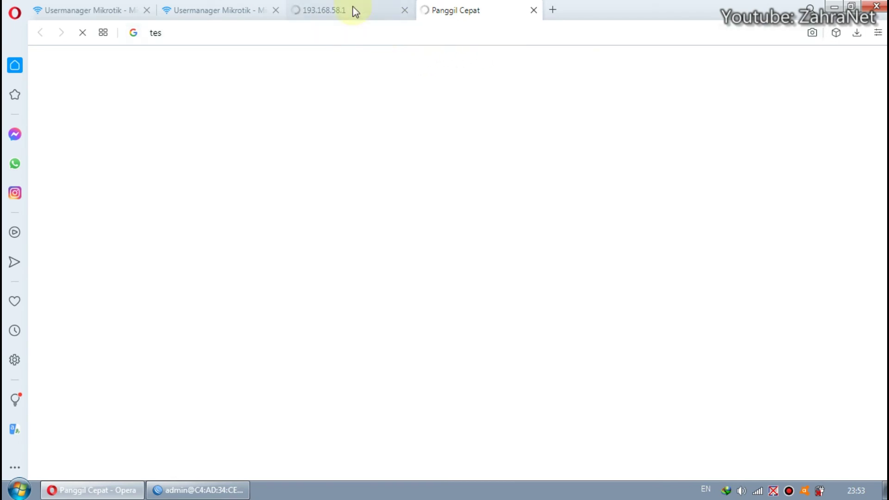
left_click(554, 10)
type("tes")
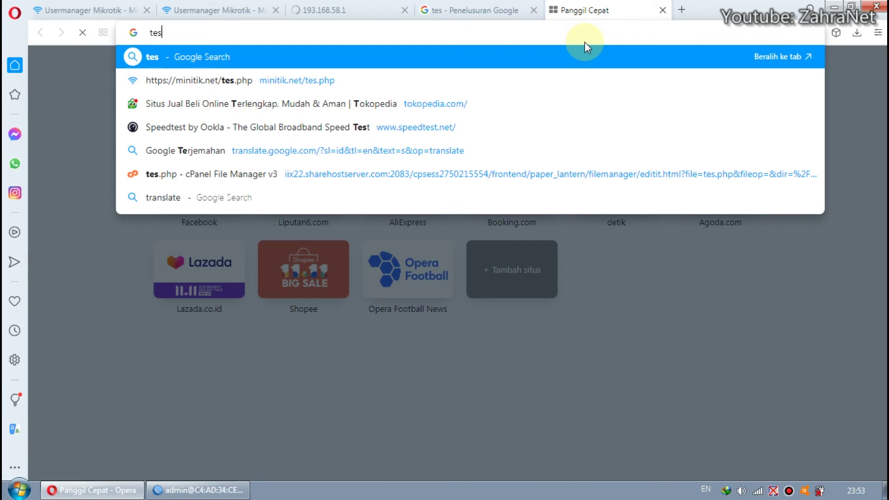
key("Return")
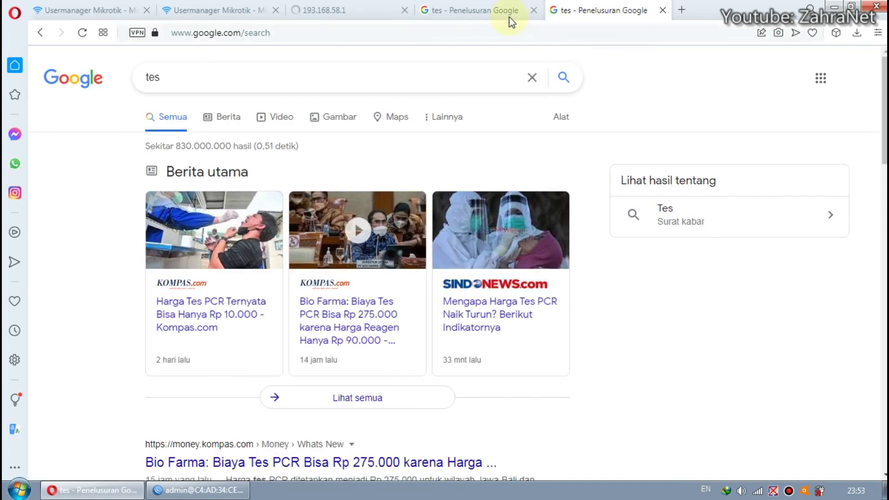
Close both Google results tabs and the timed-out 193.168.58.1 tab, keeping a Speed Dial tab
left_click(533, 10)
left_click(533, 11)
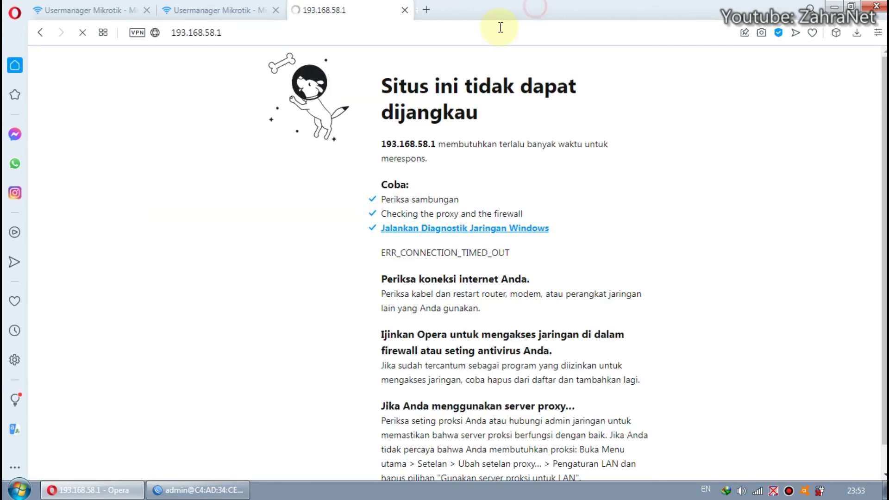
left_click(423, 11)
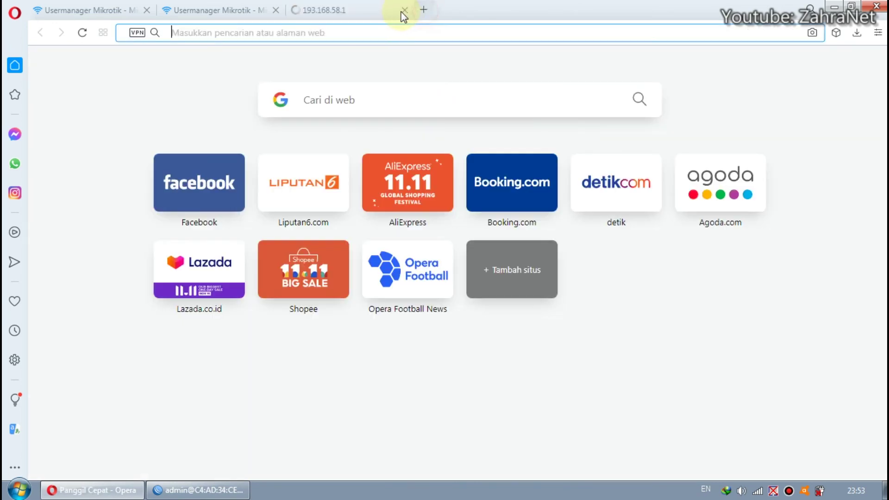
left_click(401, 10)
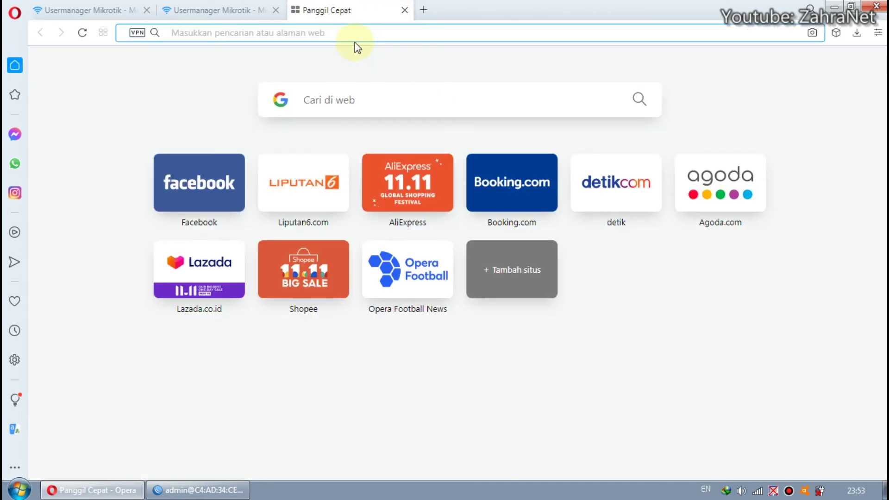
Return to MiniTik's main menu and show the print.php Block access to modem script
left_click(99, 8)
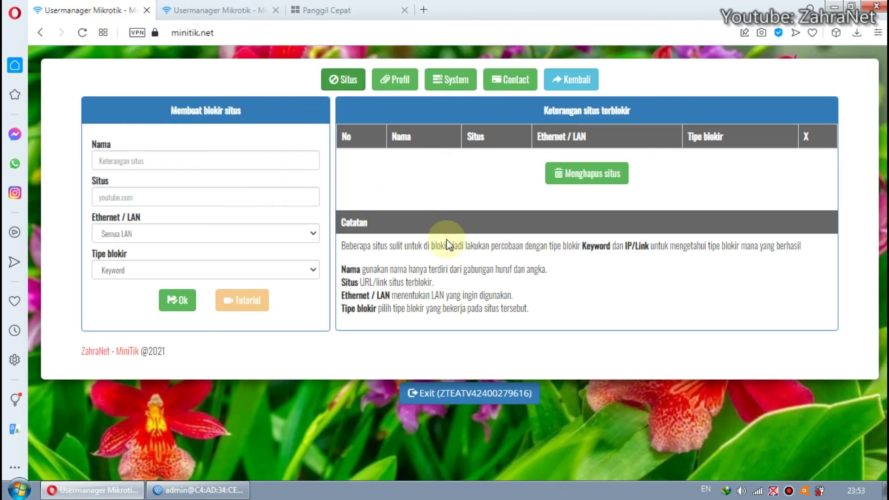
left_click(572, 83)
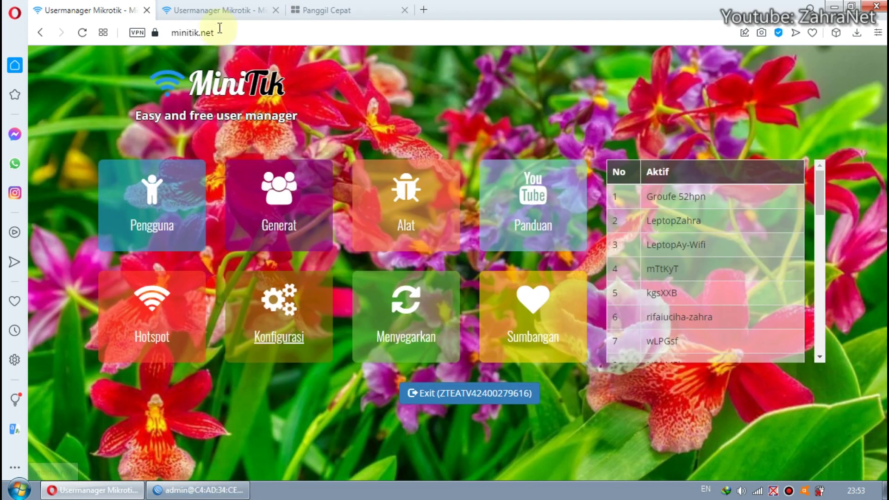
left_click(218, 10)
left_click(560, 206)
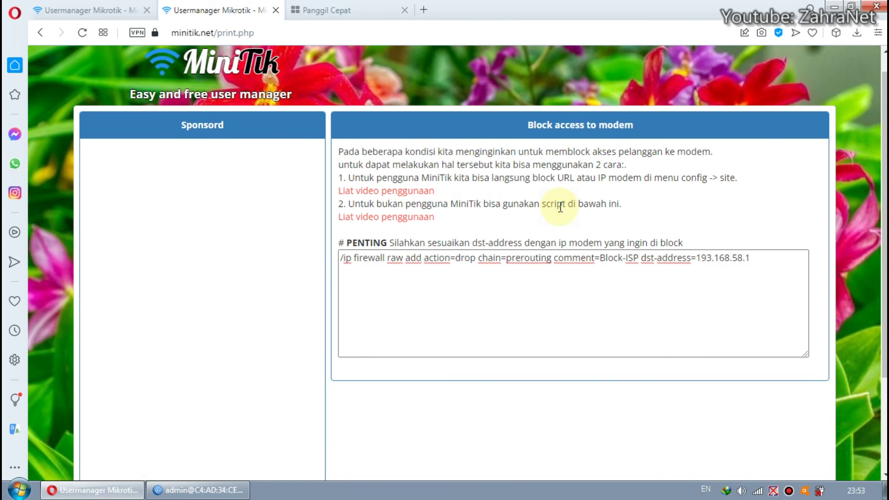